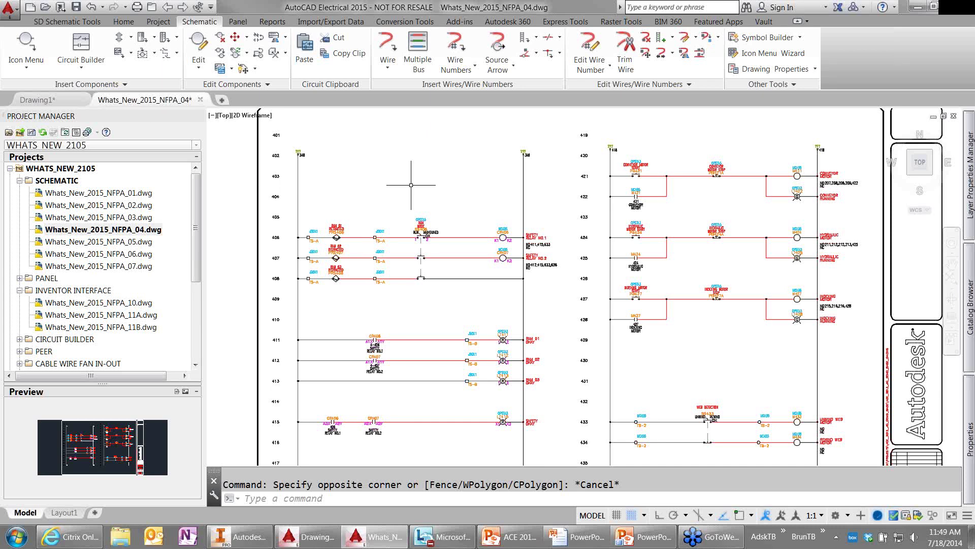
Step: Add a rung at line reference 403 in the first ladder and insert a JIC relay coil near its far end
{"action": "left_click", "coordinate": [660, 51]}
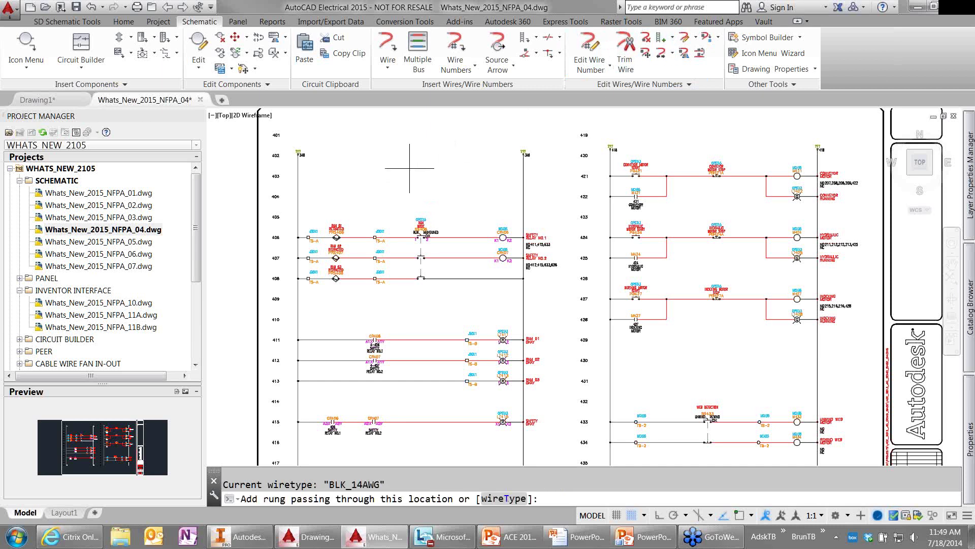
{"action": "left_click", "coordinate": [351, 178]}
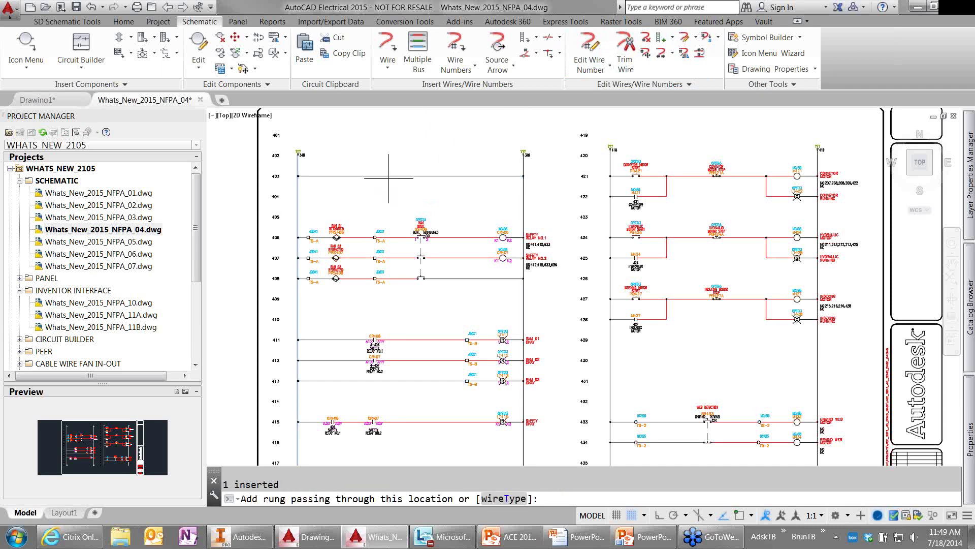
{"action": "left_click", "coordinate": [27, 48]}
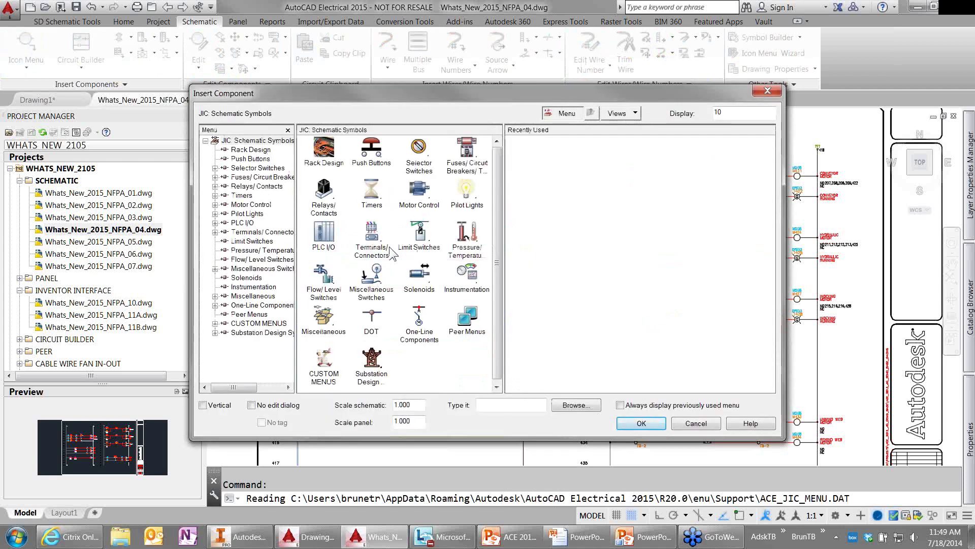
{"action": "left_click", "coordinate": [327, 194]}
{"action": "left_click", "coordinate": [324, 165]}
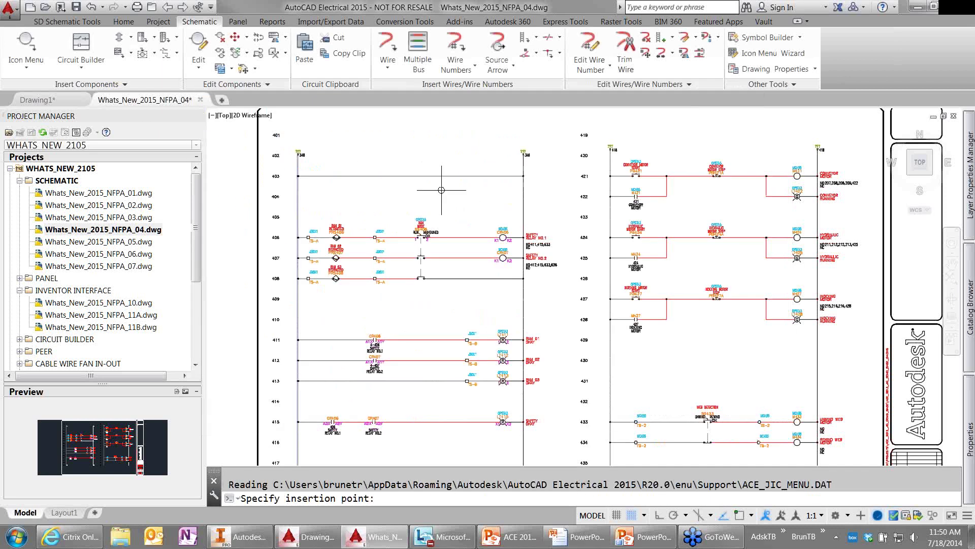
{"action": "left_click", "coordinate": [502, 175]}
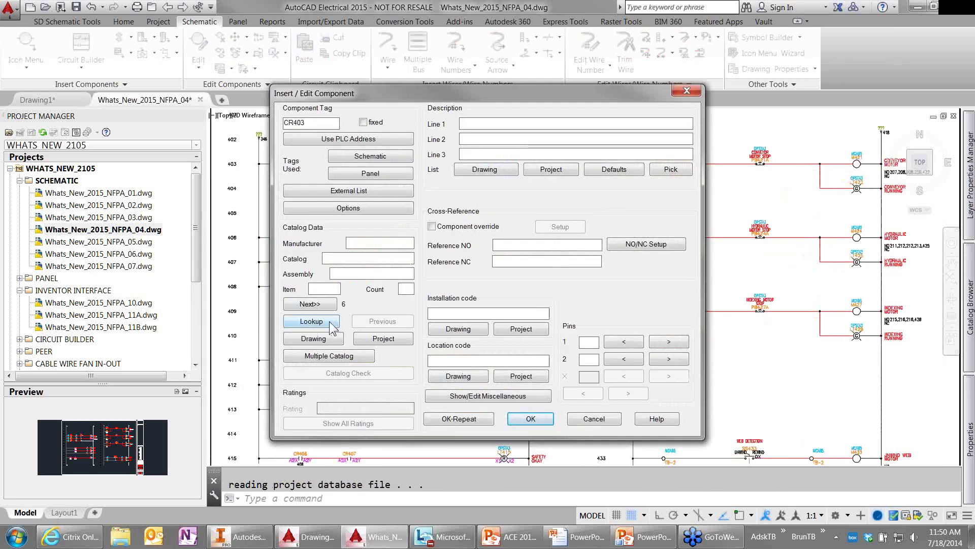
Step: Look up AB "TYPE P" 120VAC control relays for coil CR403, select 700-P400A1 and check the recent catalog searches
{"action": "left_click", "coordinate": [331, 325]}
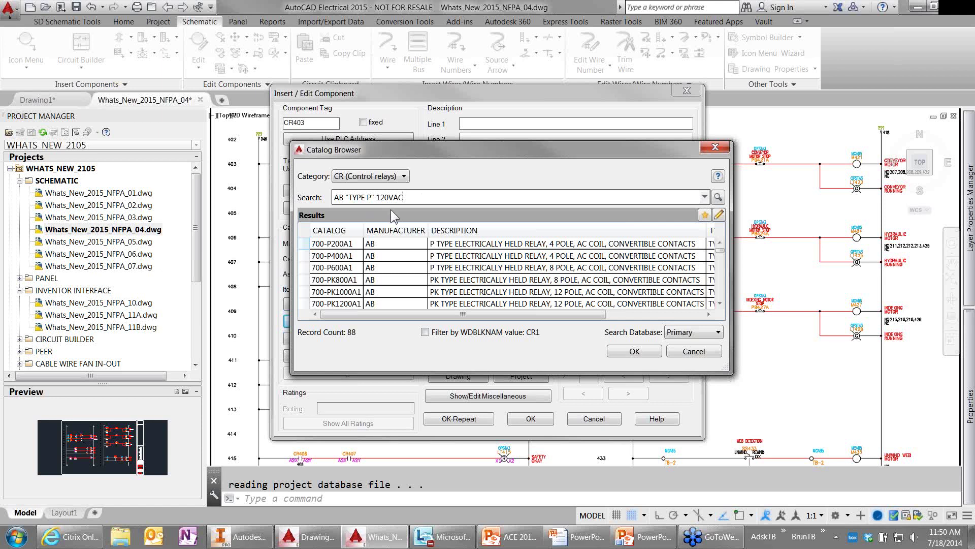
{"action": "left_click", "coordinate": [340, 256]}
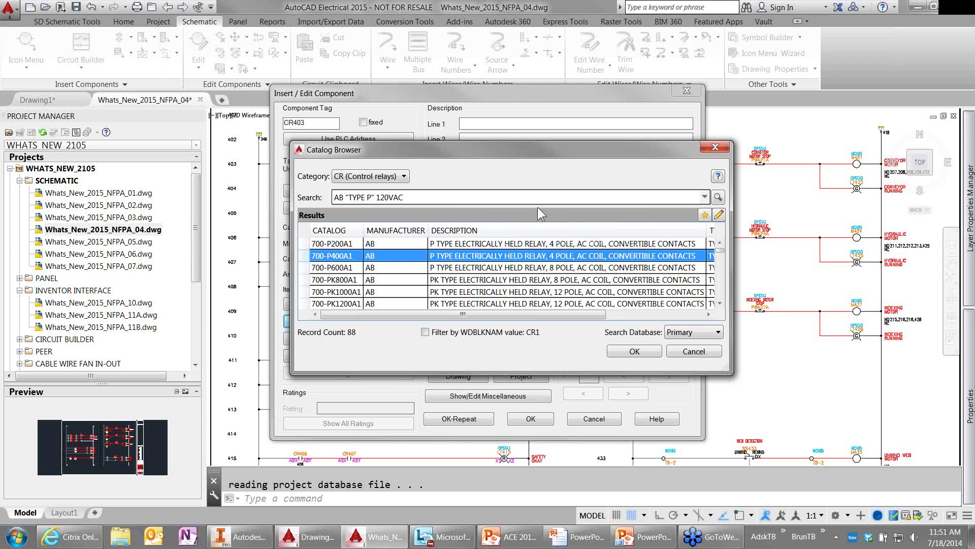
{"action": "left_click", "coordinate": [705, 197]}
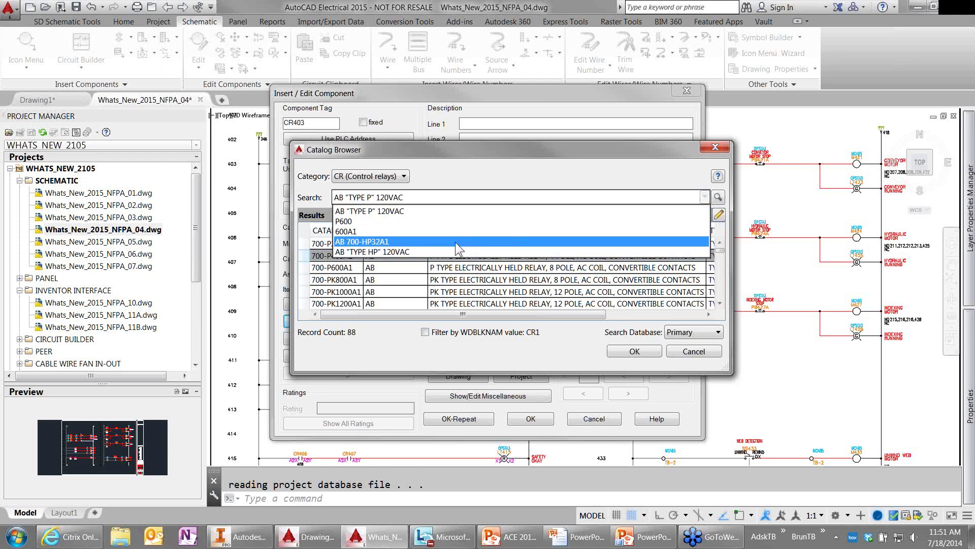
{"action": "left_click", "coordinate": [578, 172]}
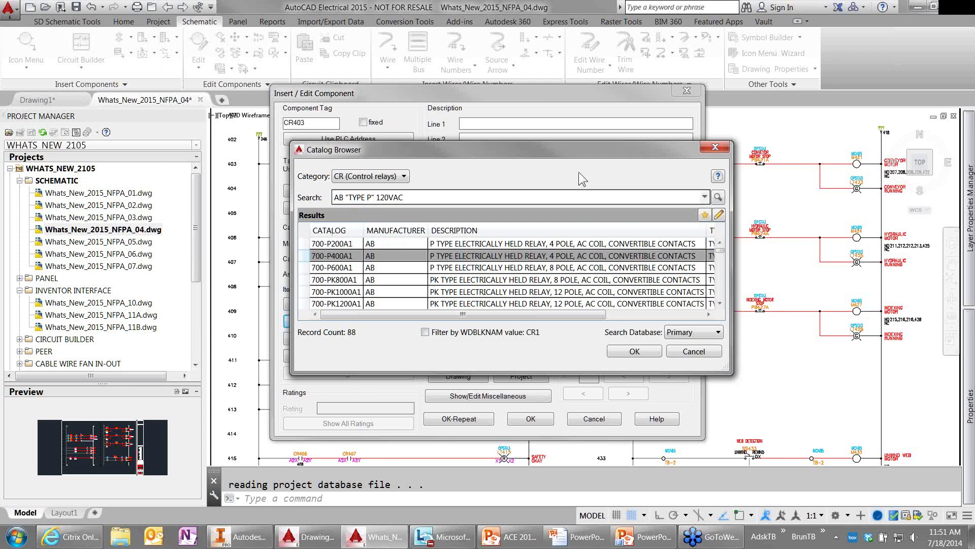
Step: View the favorites list of control relays and return to the search results
{"action": "left_click", "coordinate": [706, 214]}
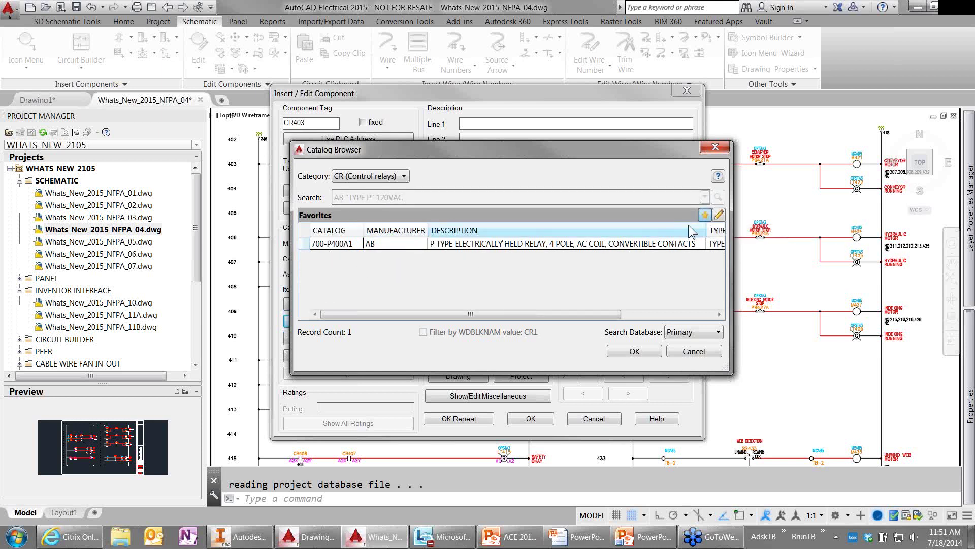
{"action": "left_click", "coordinate": [704, 215]}
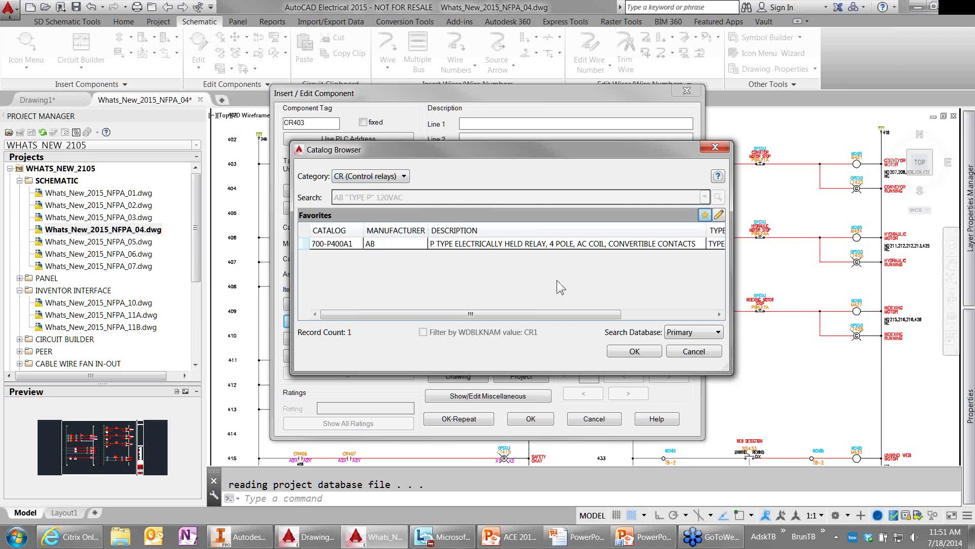
{"action": "left_click", "coordinate": [705, 215]}
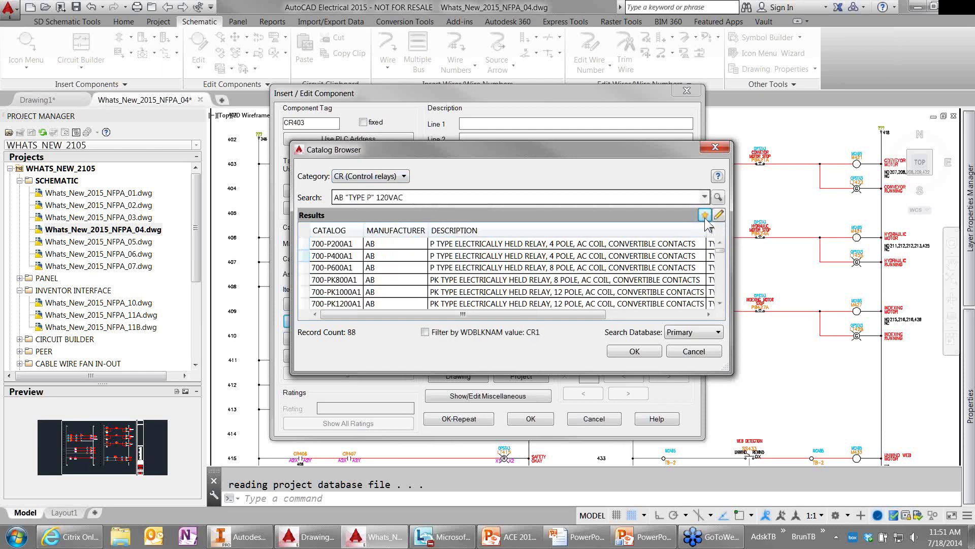
Step: Examine the 700-P400A1 record's coil pin and pin list fields in the catalog's edit mode, then discard edit mode
{"action": "left_click", "coordinate": [338, 256]}
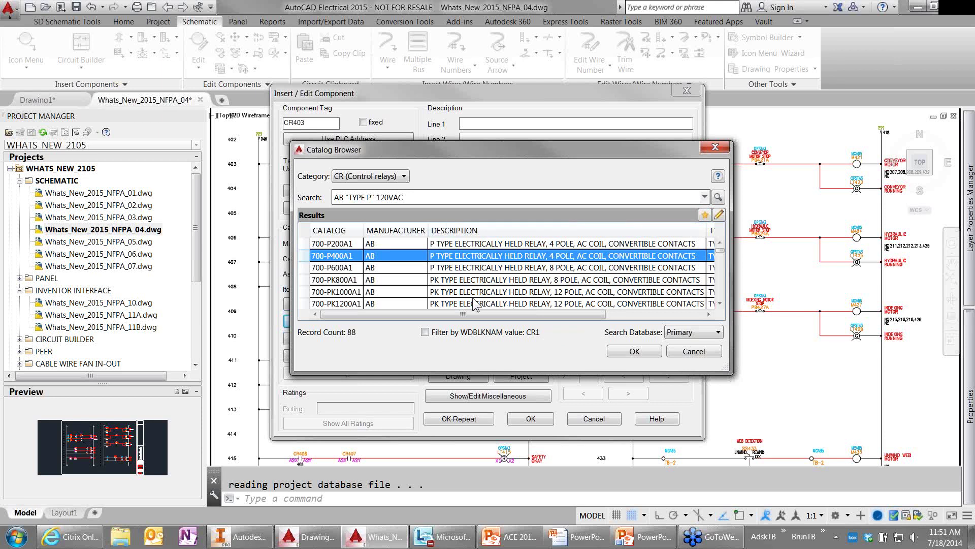
{"action": "mouse_move", "coordinate": [455, 313]}
{"action": "left_mouse_down"}
{"action": "mouse_move", "coordinate": [581, 323]}
{"action": "mouse_move", "coordinate": [663, 316]}
{"action": "mouse_move", "coordinate": [613, 308]}
{"action": "mouse_move", "coordinate": [447, 318]}
{"action": "left_mouse_up"}
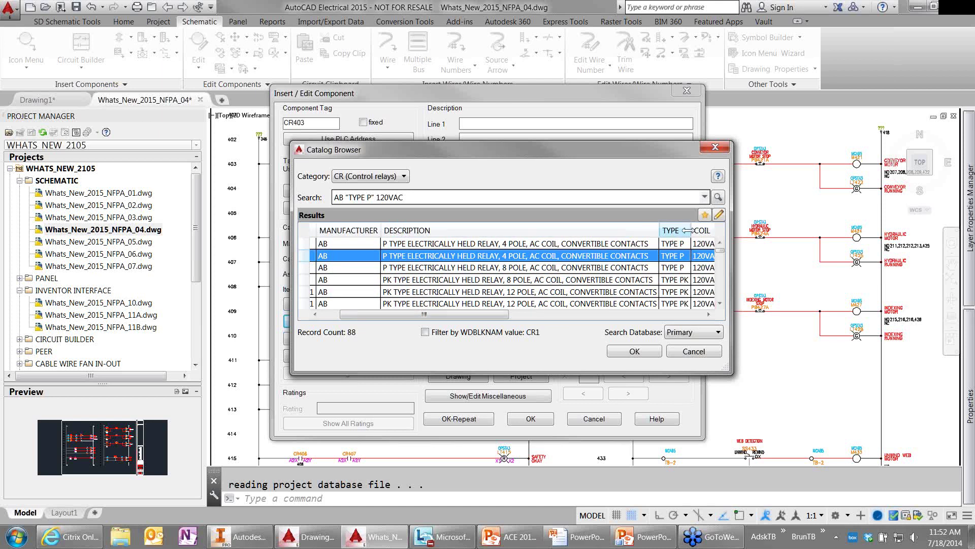
{"action": "left_click", "coordinate": [719, 215]}
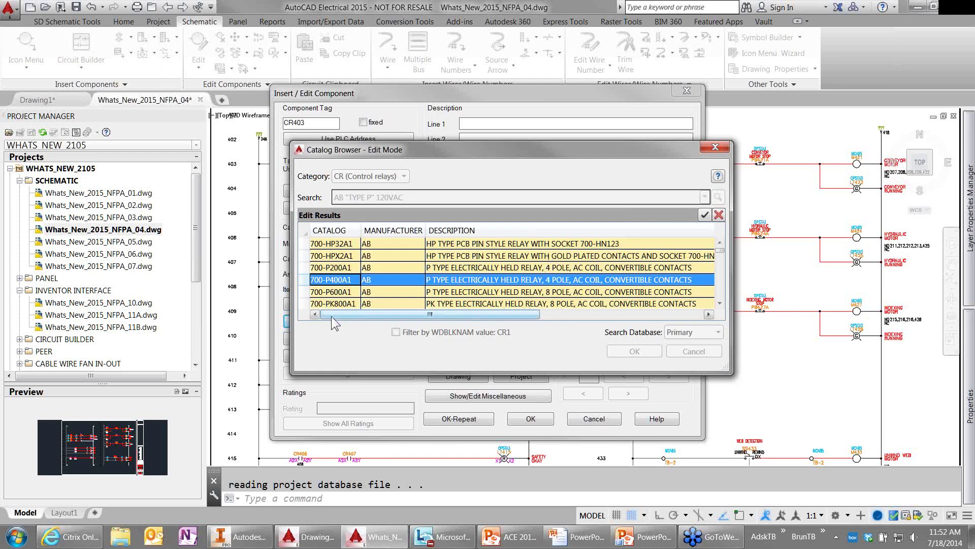
{"action": "left_click_drag", "start_coordinate": [331, 316], "coordinate": [595, 326]}
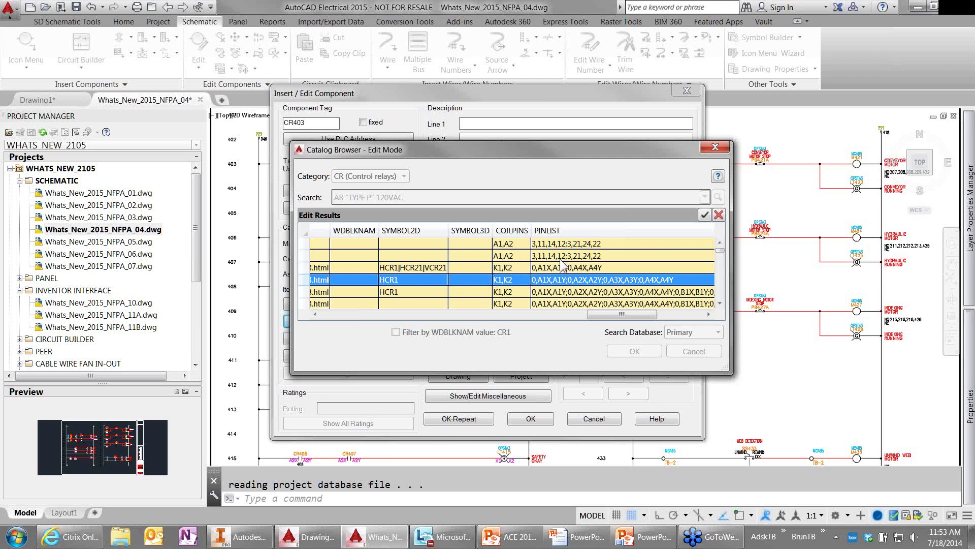
{"action": "left_click_drag", "start_coordinate": [619, 320], "coordinate": [637, 321]}
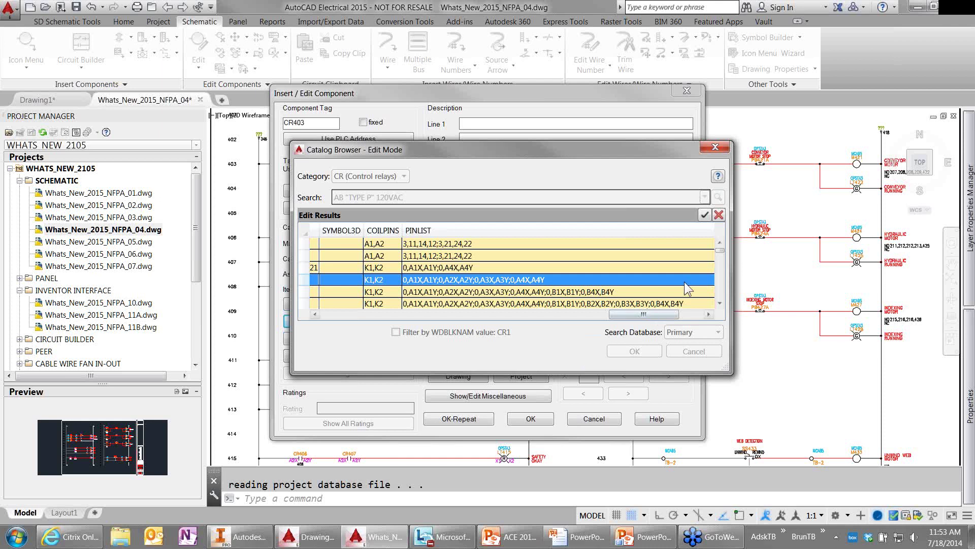
{"action": "left_click", "coordinate": [718, 215]}
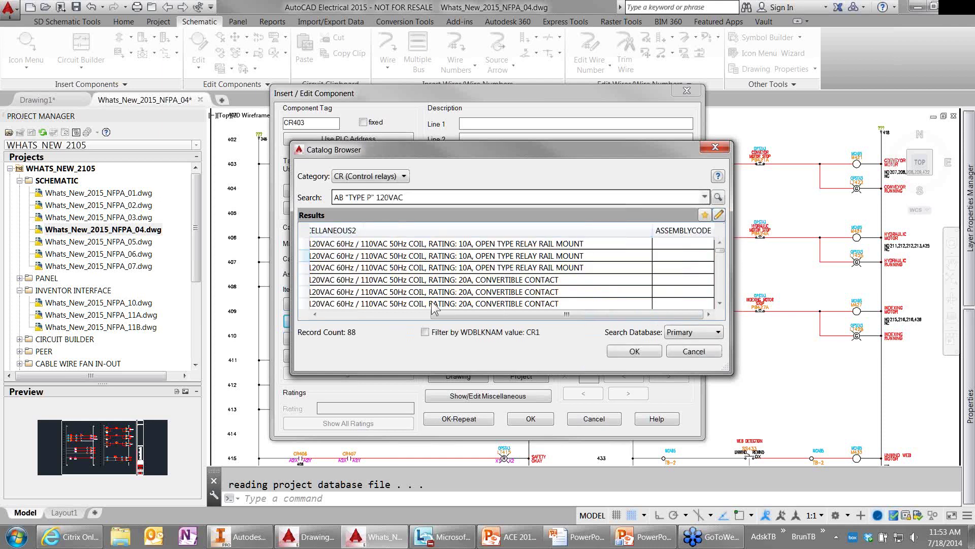
Step: Assign AB relay 700-P400A1 to coil CR403 and accept the component data
{"action": "left_click", "coordinate": [451, 317]}
{"action": "left_click_drag", "start_coordinate": [451, 316], "coordinate": [330, 315]}
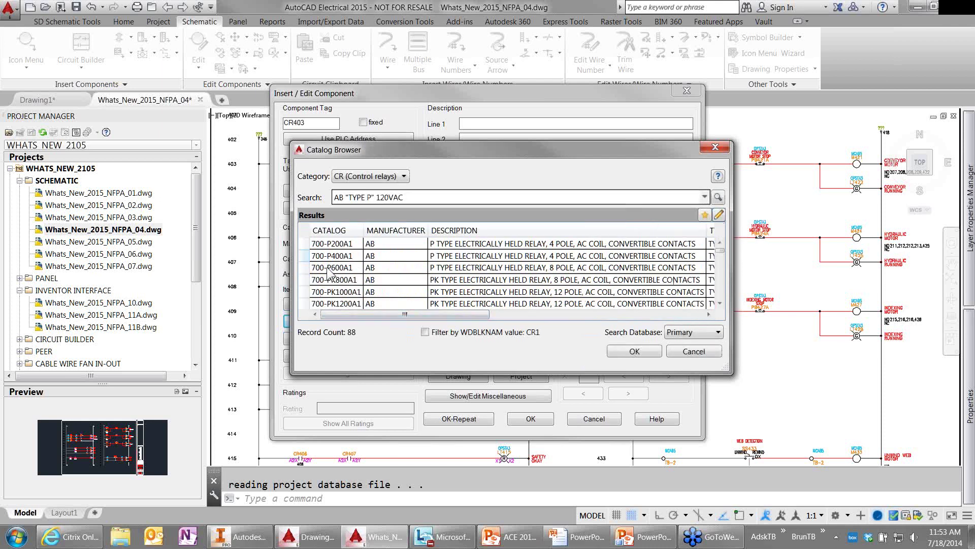
{"action": "left_click", "coordinate": [338, 256]}
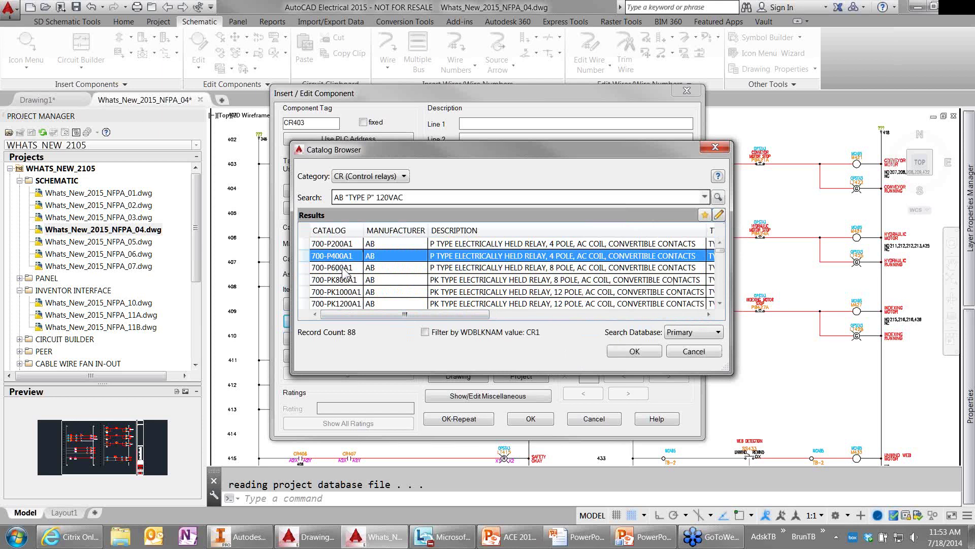
{"action": "left_click", "coordinate": [626, 350]}
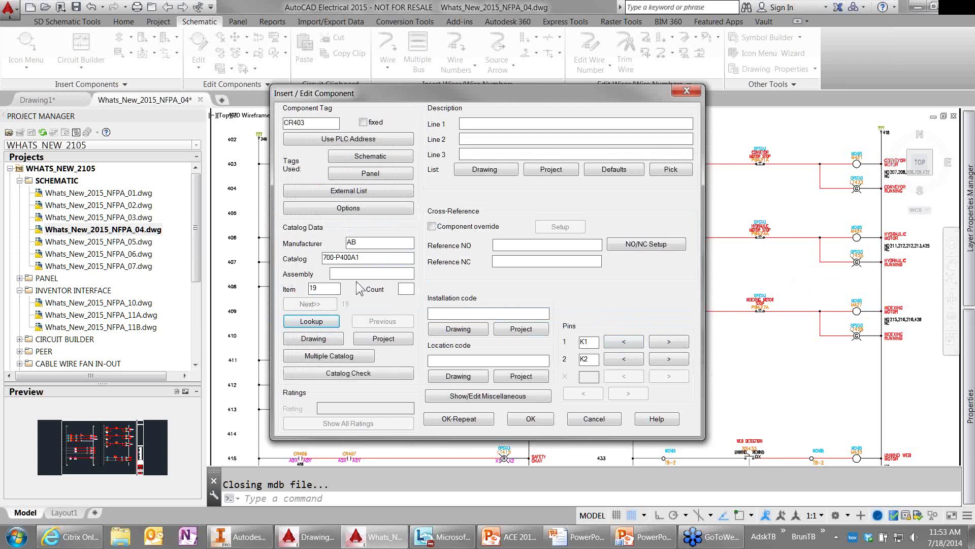
{"action": "left_click", "coordinate": [533, 423]}
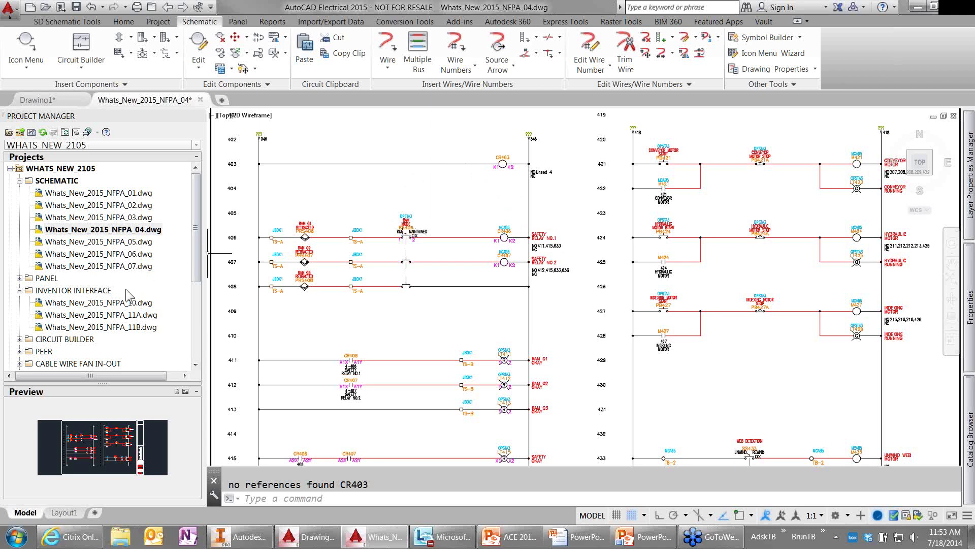
Step: Open the drawing Whats_New_2015_NFPA_11A.dwg from the Inventor Interface group
{"action": "double_click", "coordinate": [98, 316]}
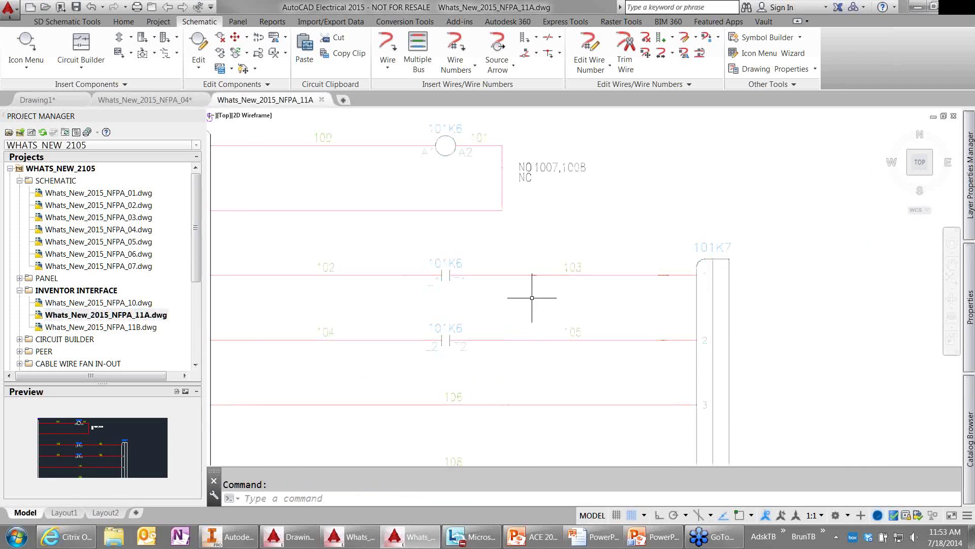
{"action": "scroll", "coordinate": [531, 298], "scroll_direction": "down", "scroll_amount": 3}
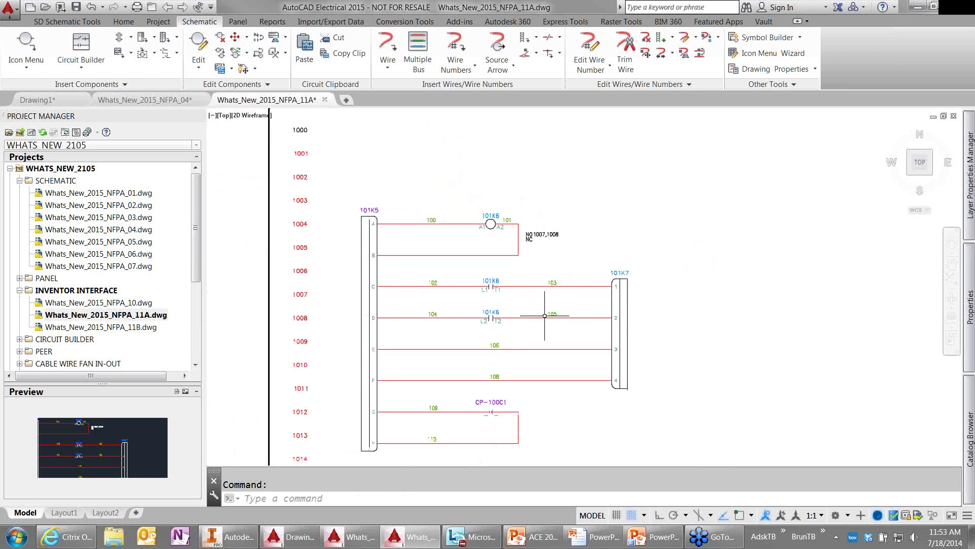
{"action": "scroll", "coordinate": [460, 336], "scroll_direction": "up", "scroll_amount": 2}
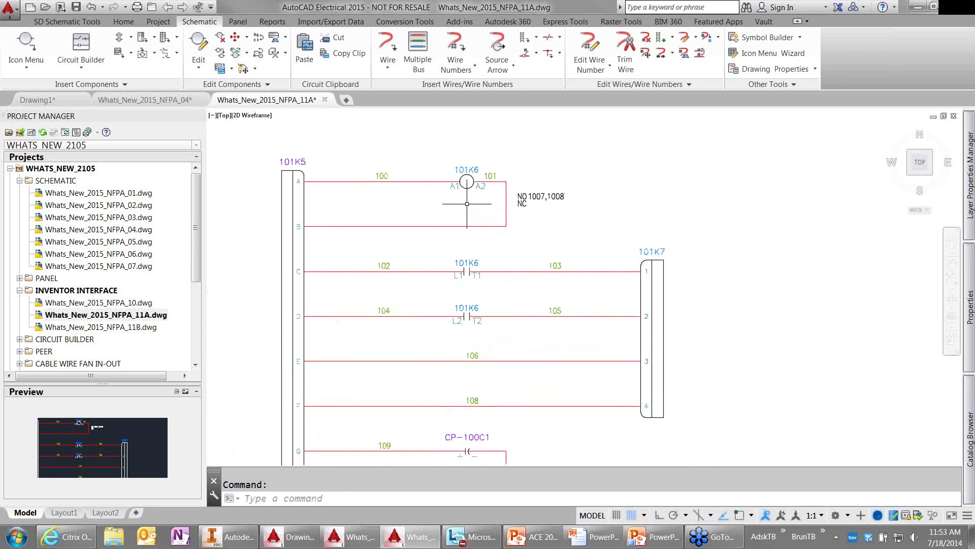
Step: Check the manufacturer and catalog number assigned to coil 101K6 in its component data
{"action": "right_click", "coordinate": [469, 168]}
{"action": "left_click", "coordinate": [472, 136]}
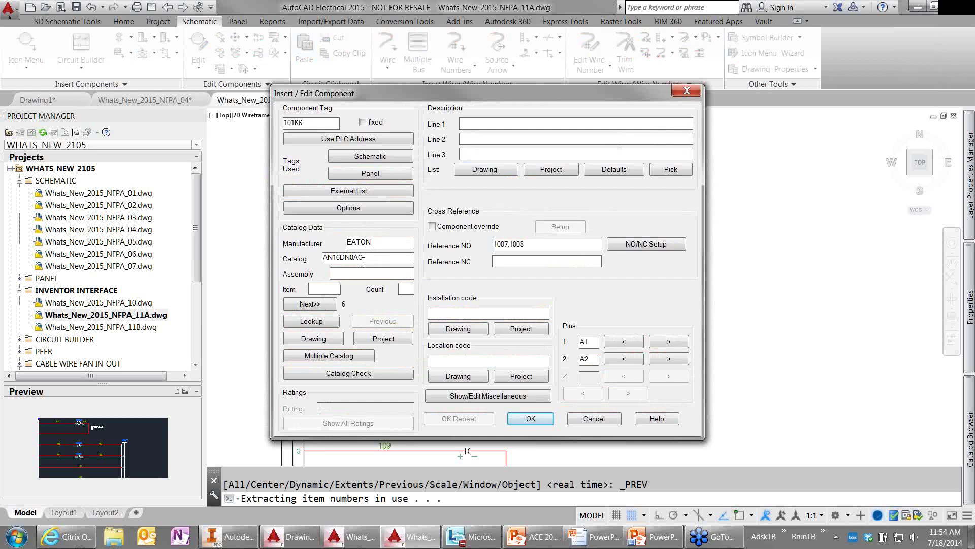
{"action": "left_click", "coordinate": [531, 419]}
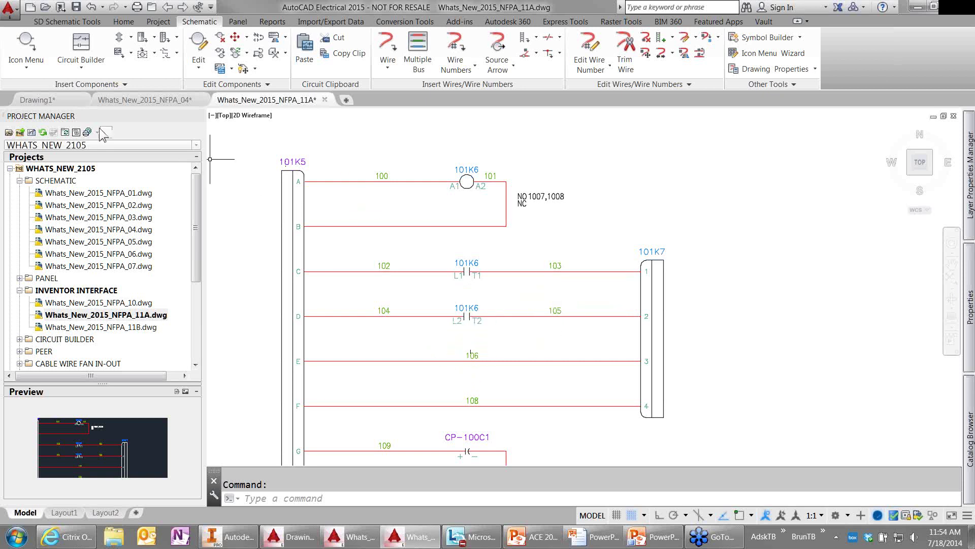
Step: Expand the Catalog Browser palette for inserting components by catalog number
{"action": "left_click", "coordinate": [25, 68]}
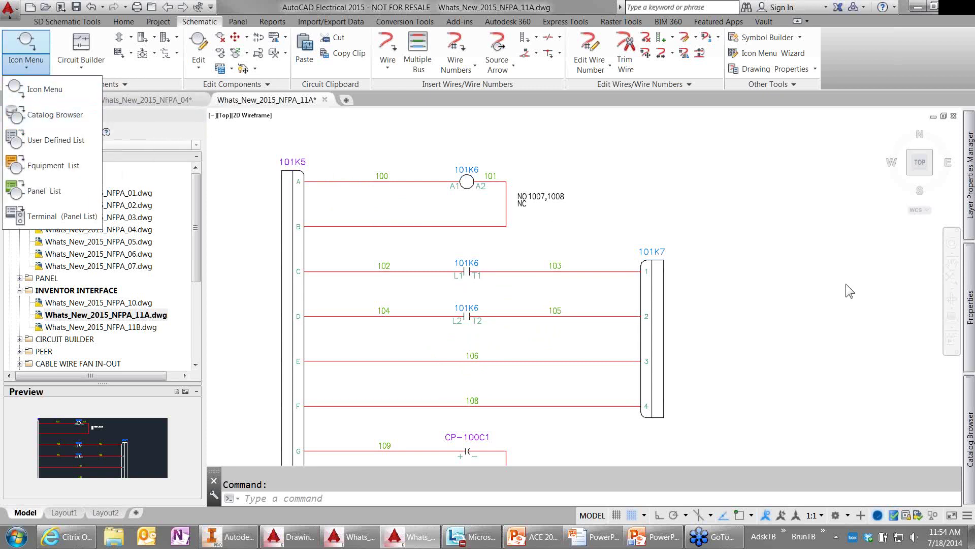
{"action": "left_click", "coordinate": [972, 418]}
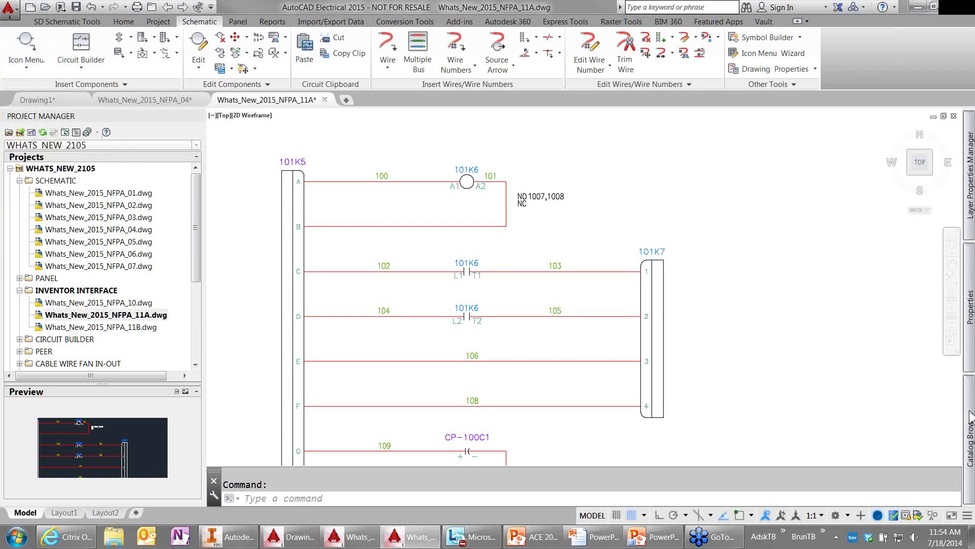
{"action": "left_click", "coordinate": [971, 418]}
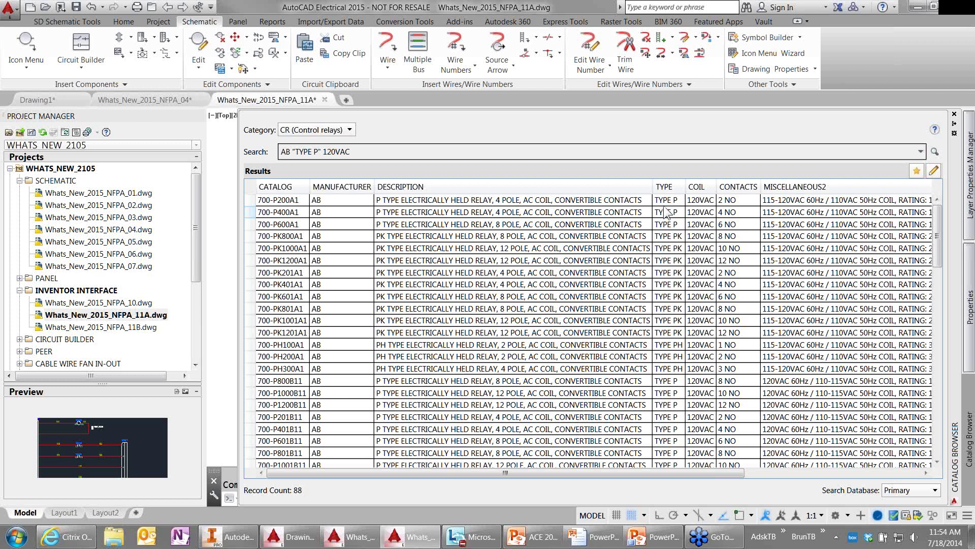
Step: Search the MS (Motor starters/contactors) category for AN16D and select EATON starter AN16DN0AC to show its symbol choices
{"action": "left_click", "coordinate": [350, 130]}
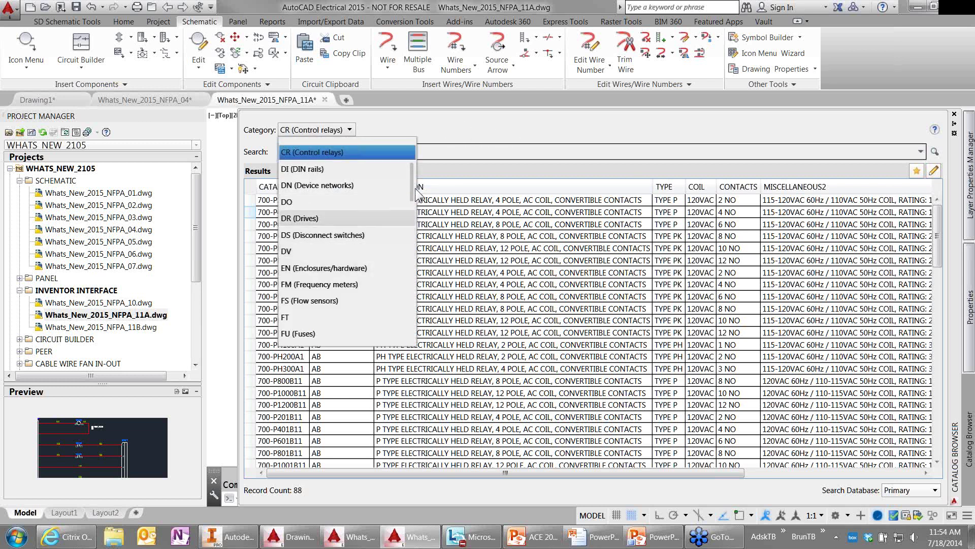
{"action": "left_click_drag", "start_coordinate": [412, 188], "coordinate": [414, 248]}
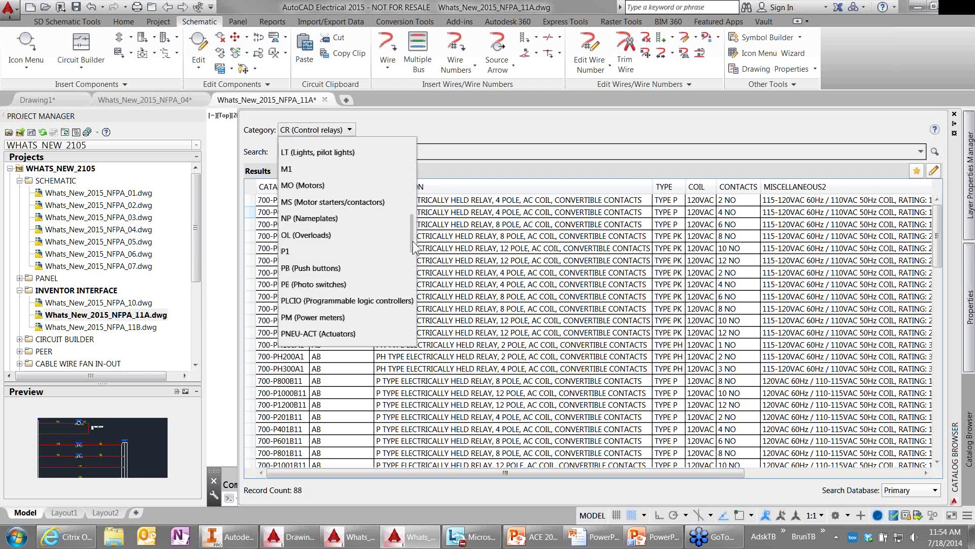
{"action": "left_click", "coordinate": [316, 201]}
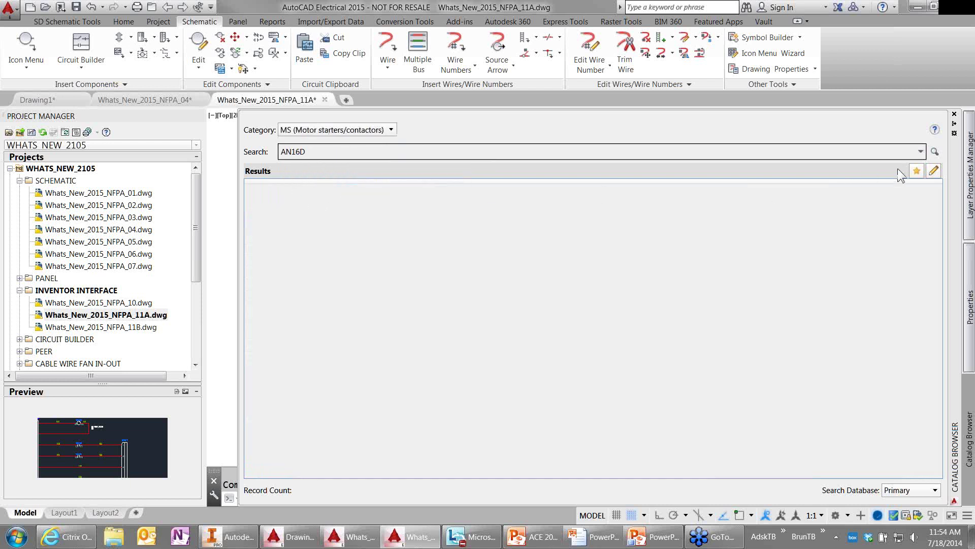
{"action": "left_click", "coordinate": [935, 151]}
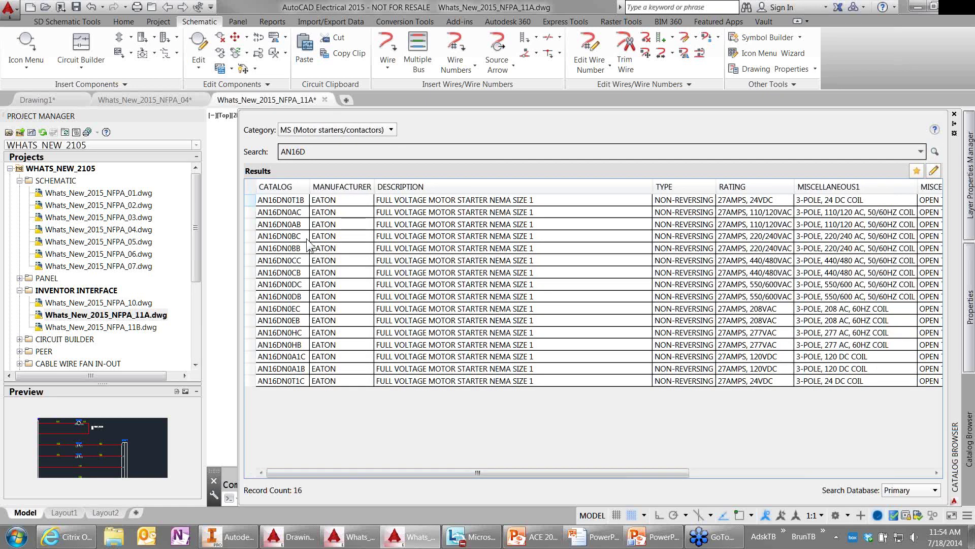
{"action": "left_click", "coordinate": [302, 214]}
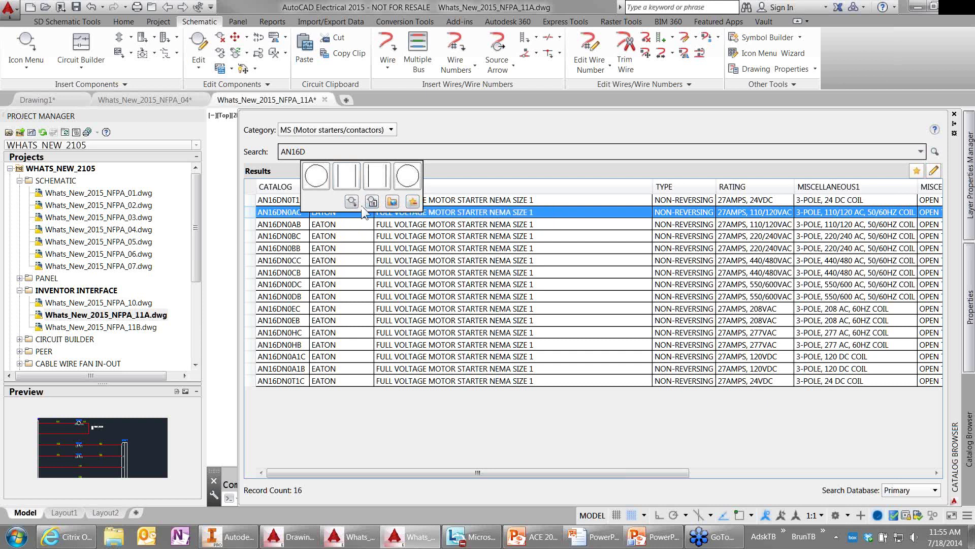
Step: Insert the starter's contact symbol on the wire at terminal E, linking it to parent coil 101K6 and accepting family code M
{"action": "left_click", "coordinate": [346, 176]}
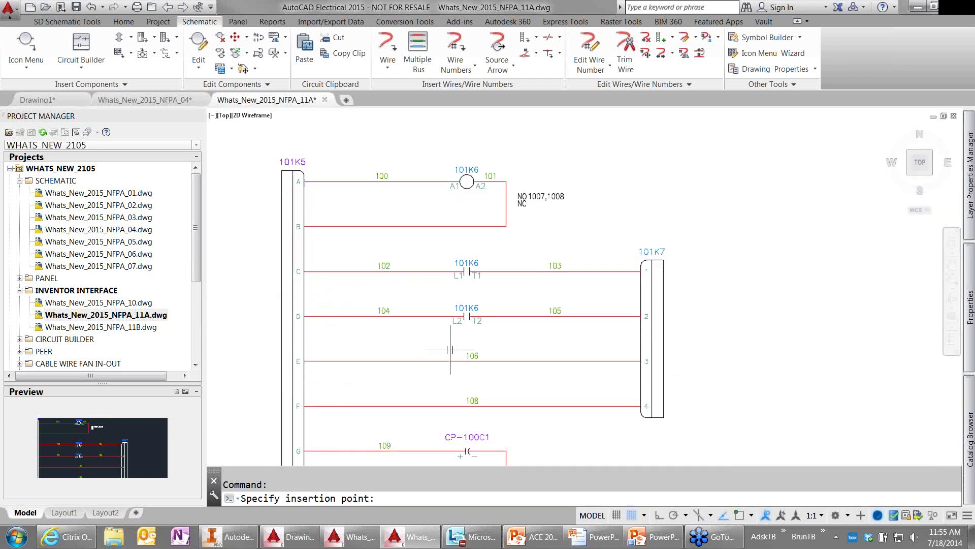
{"action": "left_click", "coordinate": [461, 360]}
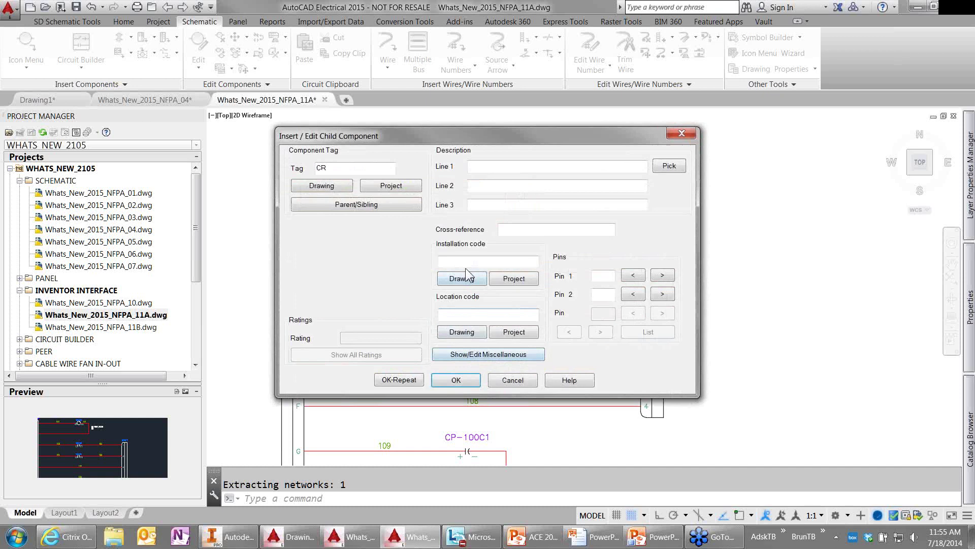
{"action": "left_click", "coordinate": [374, 206]}
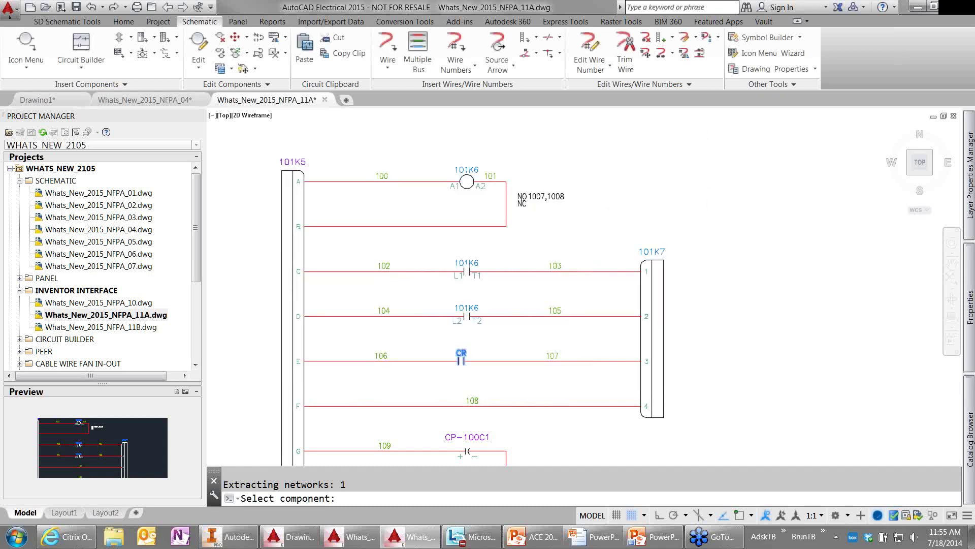
{"action": "left_click", "coordinate": [522, 199]}
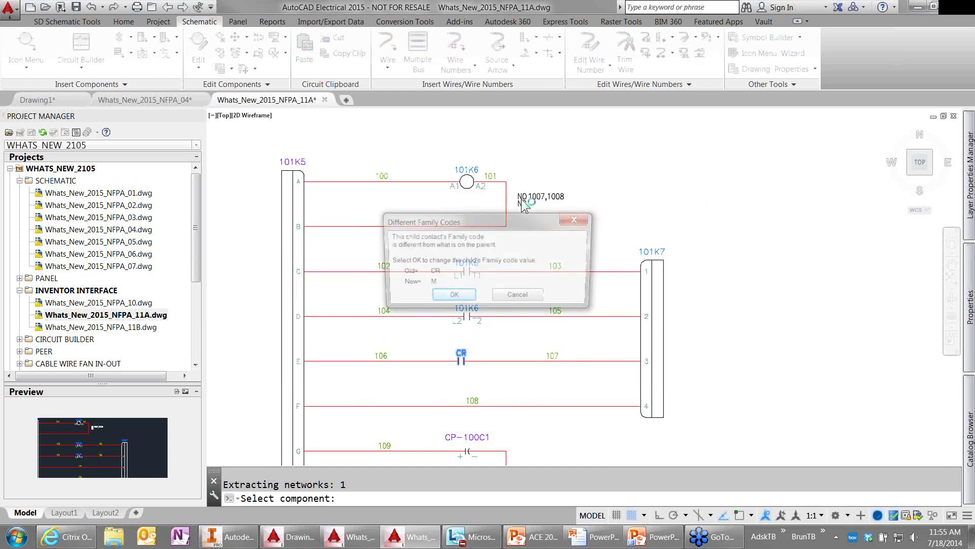
{"action": "left_click", "coordinate": [453, 298]}
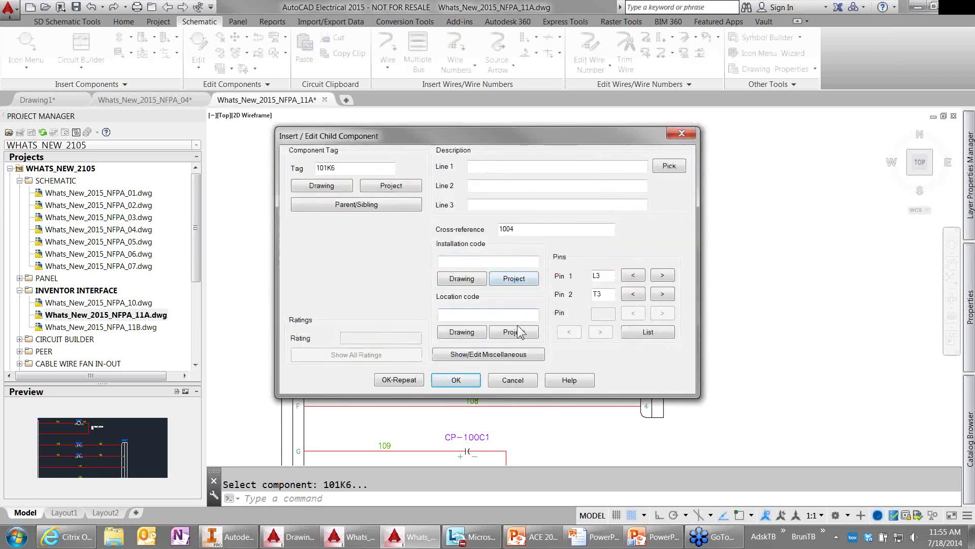
{"action": "left_click", "coordinate": [458, 382]}
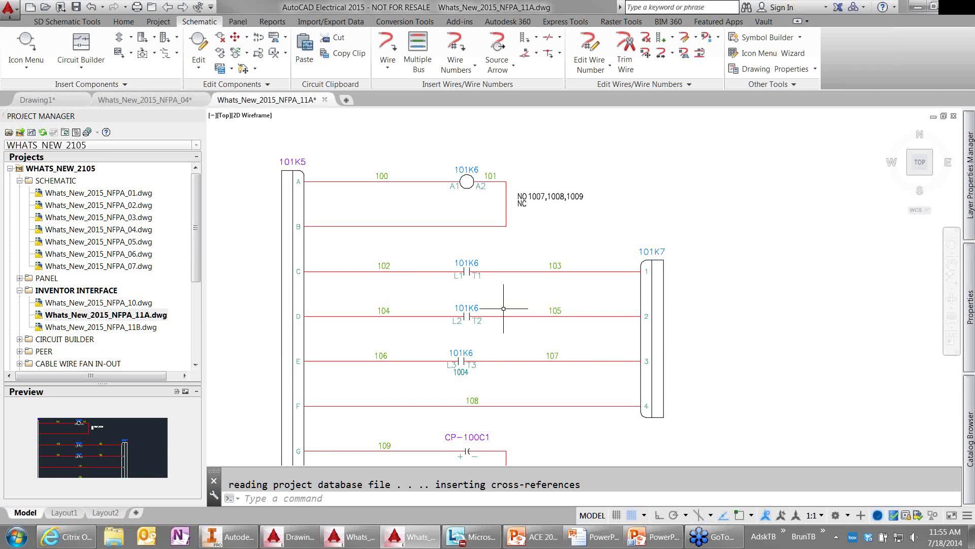
Step: Start an Autodesk Inventor Professional export from the drawing and allow the drawing to be saved
{"action": "scroll", "coordinate": [480, 257], "scroll_direction": "down", "scroll_amount": 2}
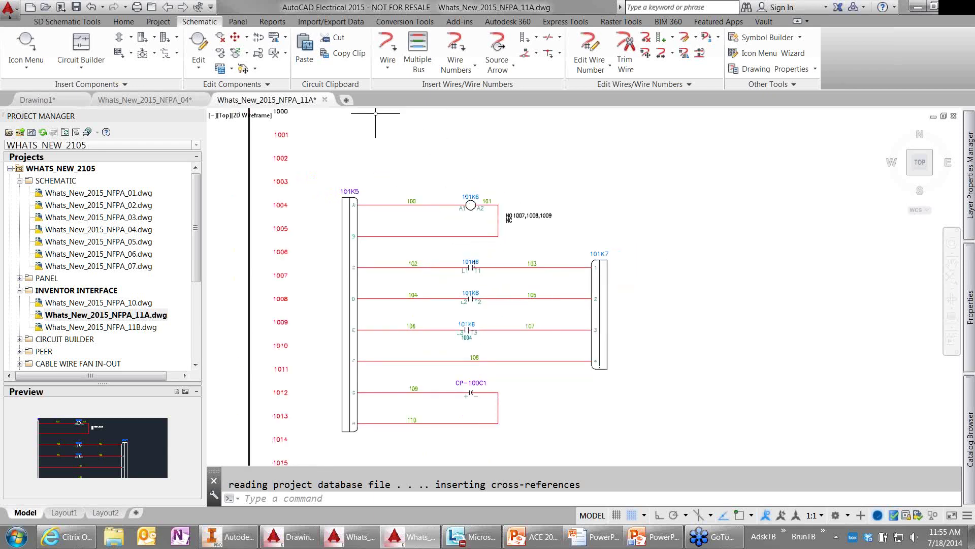
{"action": "left_click", "coordinate": [316, 23]}
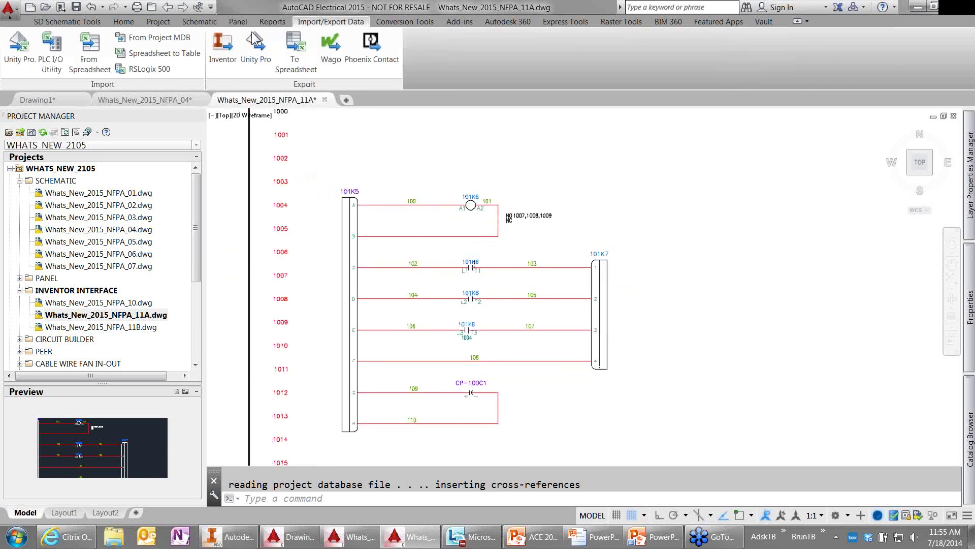
{"action": "left_click", "coordinate": [221, 47]}
{"action": "left_click", "coordinate": [427, 303]}
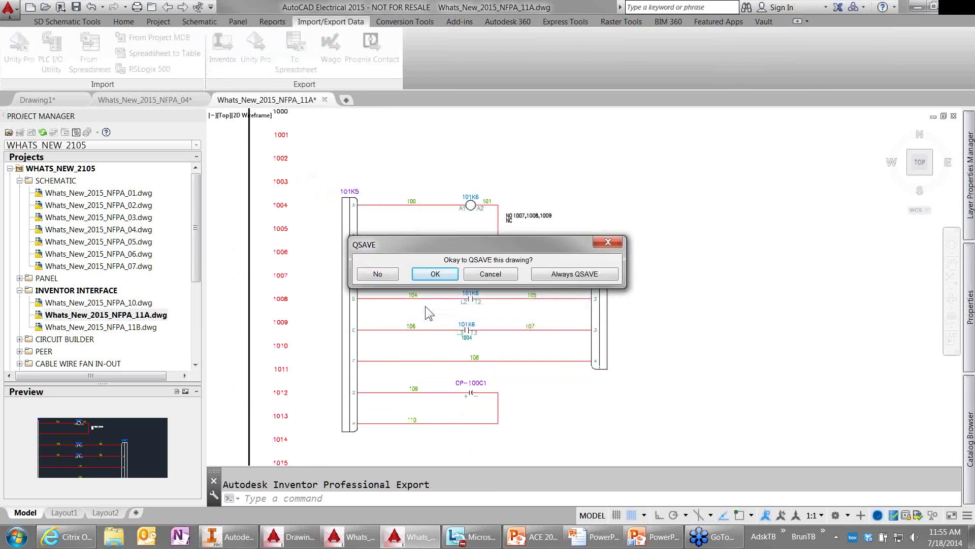
{"action": "left_click", "coordinate": [445, 275]}
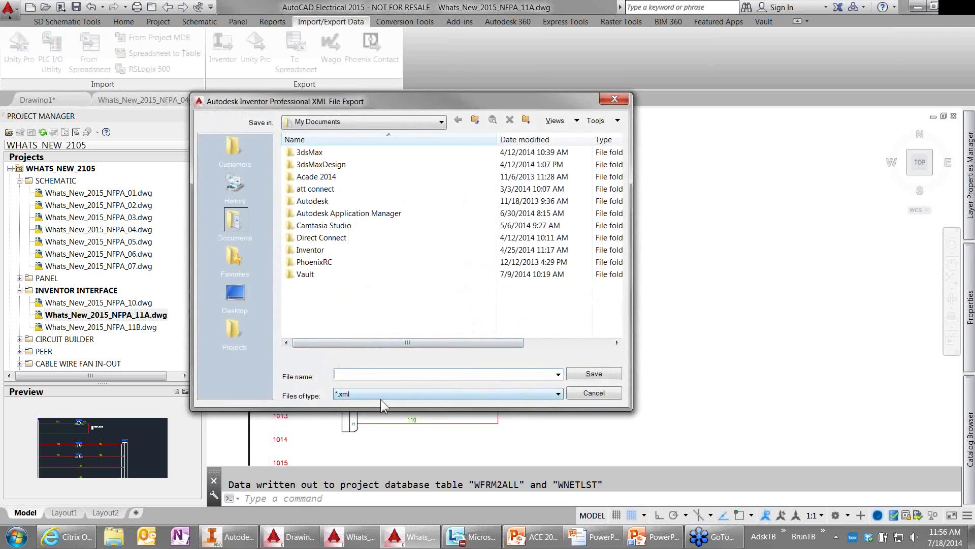
Step: Save the Inventor XML export file as ACE TO AIP in My Documents
{"action": "type", "text": "a"}
{"action": "key", "text": "BackSpace"}
{"action": "type", "text": "ACA"}
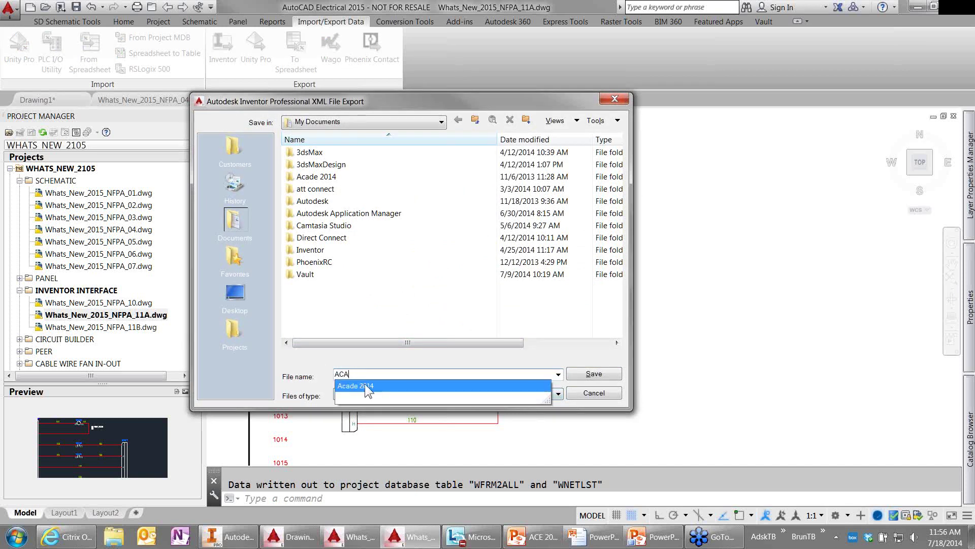
{"action": "key", "text": "BackSpace"}
{"action": "key", "text": "Caps_Lock"}
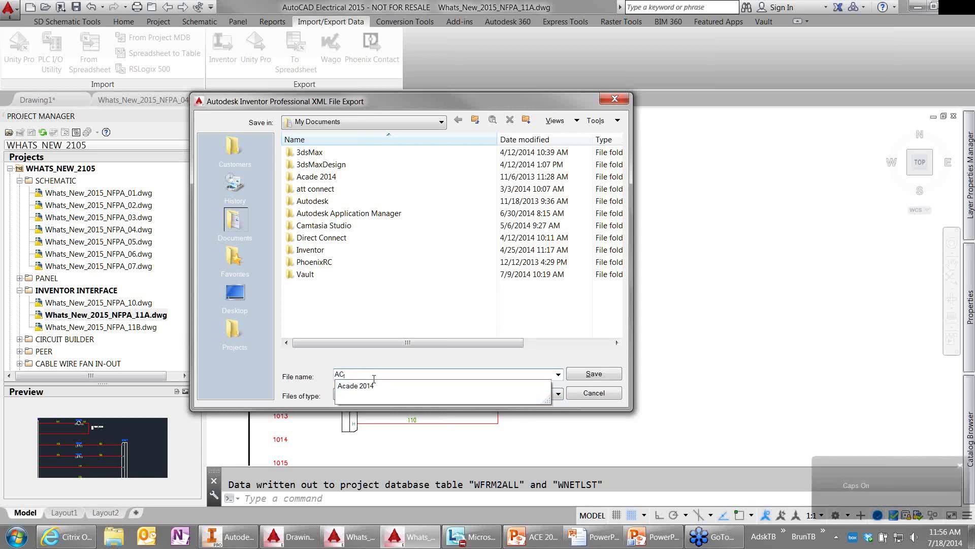
{"action": "type", "text": "E TO AIP"}
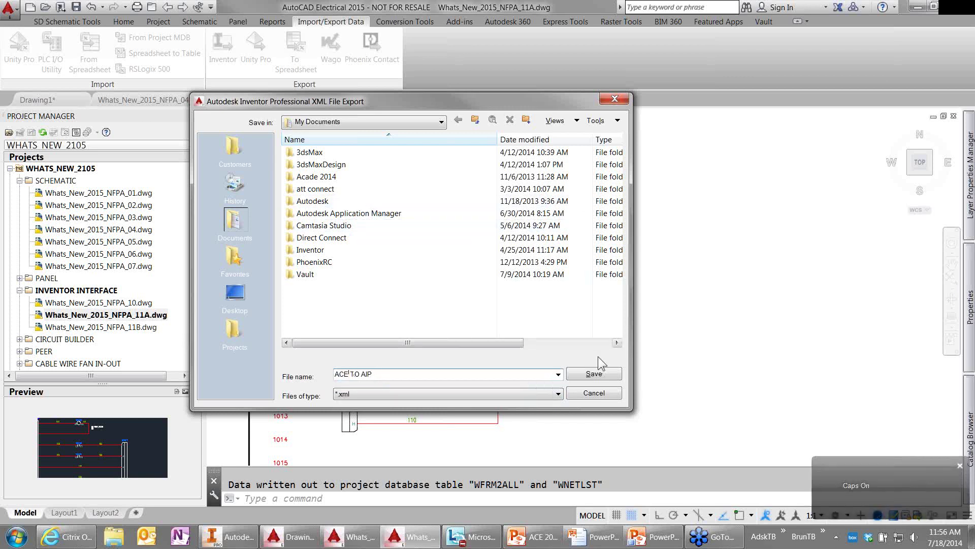
{"action": "left_click", "coordinate": [595, 374]}
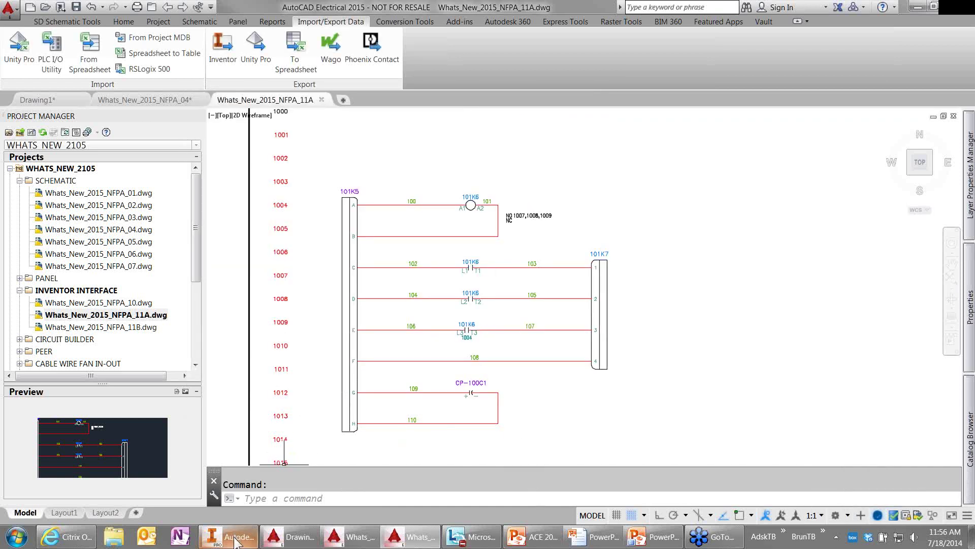
Step: Switch to Autodesk Inventor and open the Electrical Catalog Browser in Enclosure Assembly.iam
{"action": "mouse_move", "coordinate": [235, 541]}
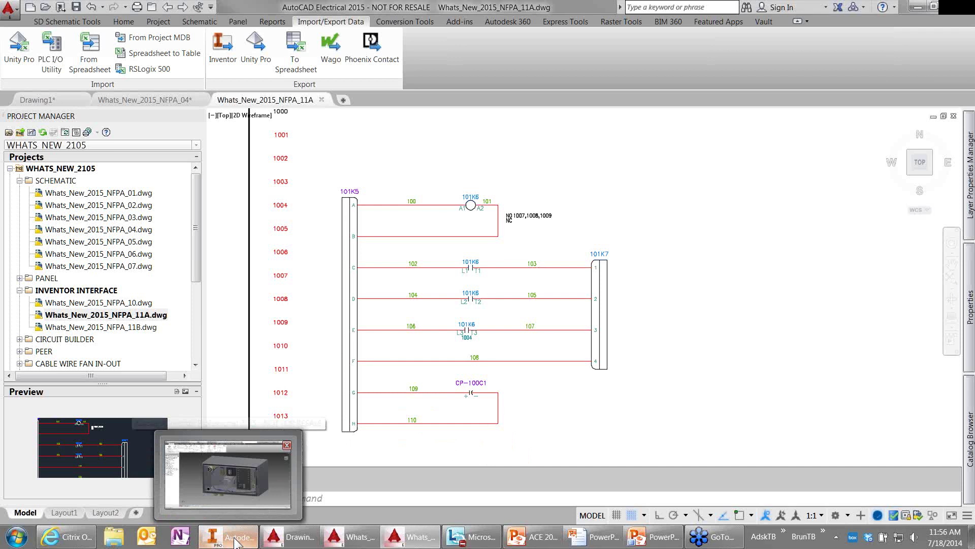
{"action": "left_click", "coordinate": [235, 541]}
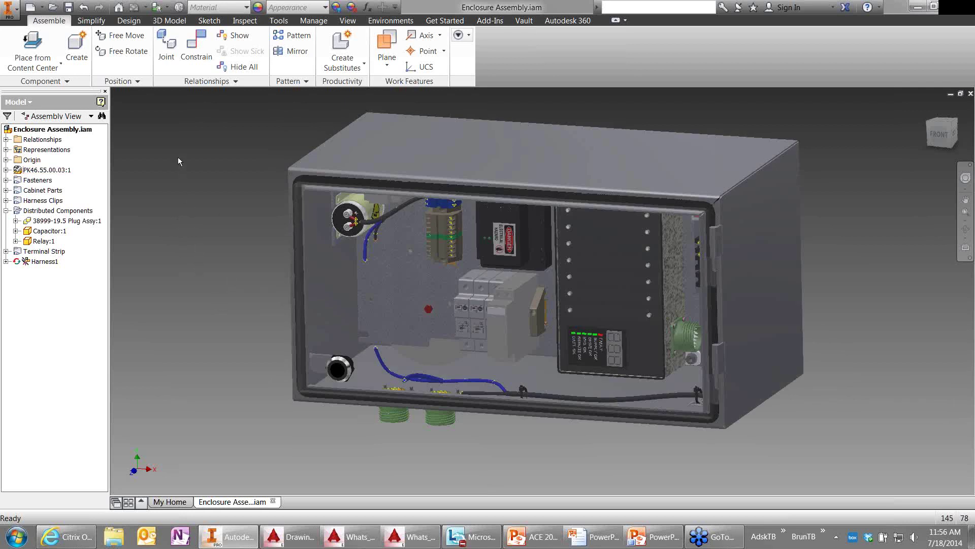
{"action": "left_click", "coordinate": [25, 71]}
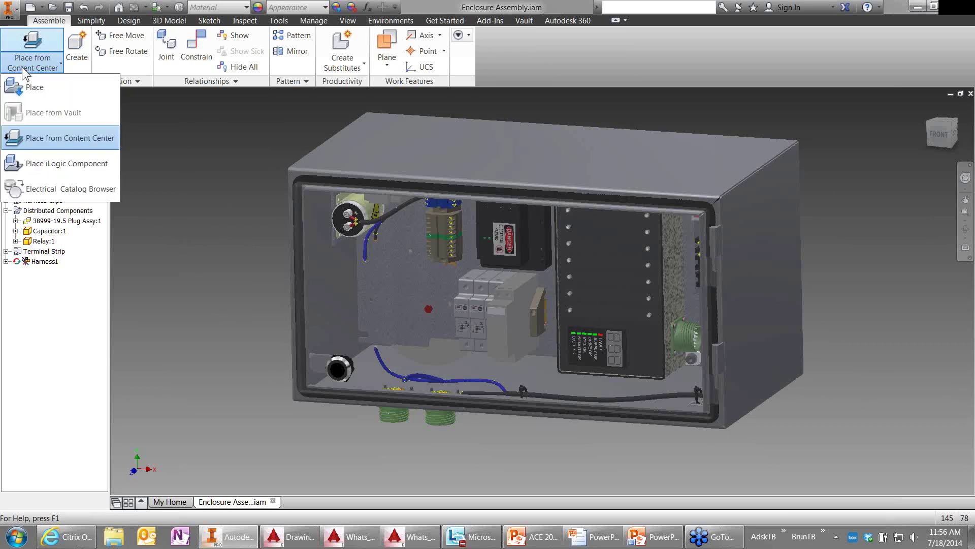
{"action": "left_click", "coordinate": [46, 194]}
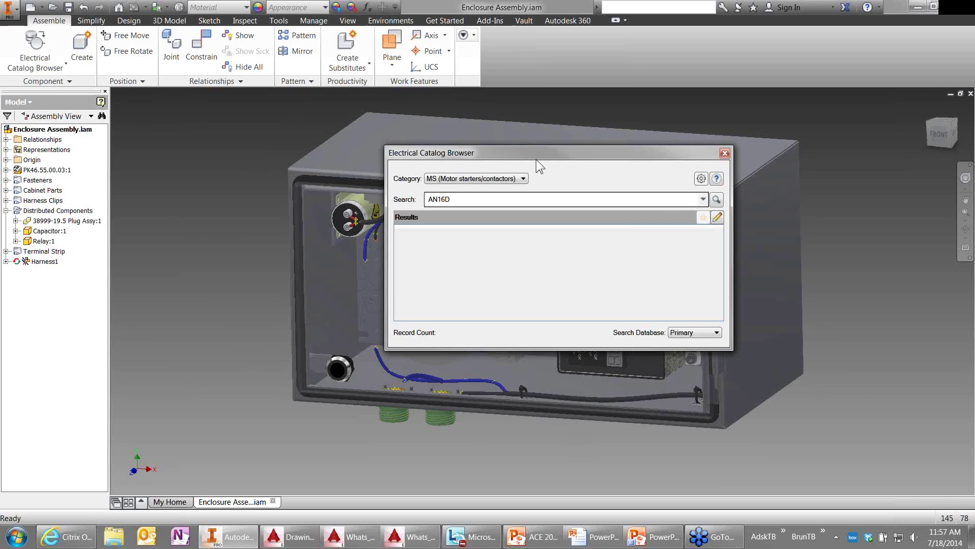
{"action": "left_click_drag", "start_coordinate": [537, 159], "coordinate": [485, 163]}
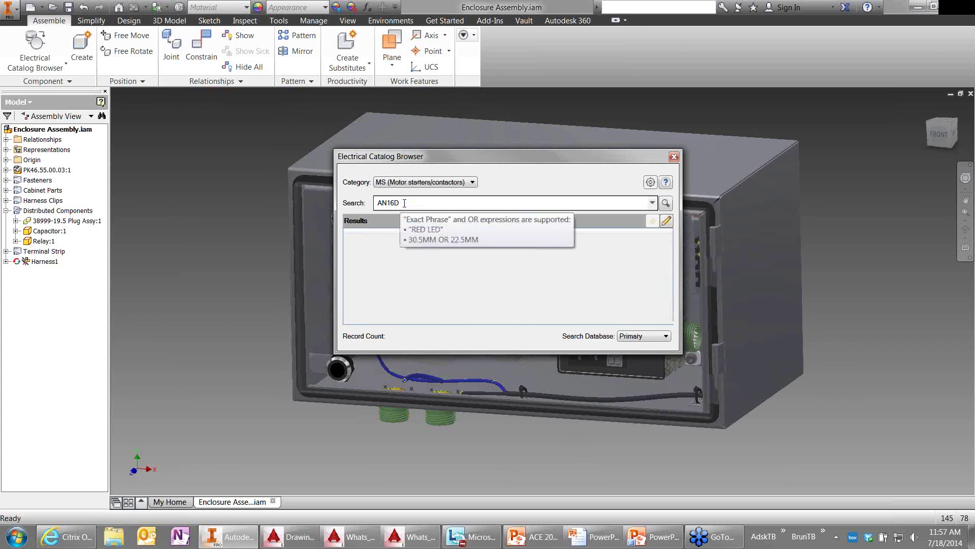
Step: Search the motor starters for AN16D, place one EATON AN16DN0AC model beside the enclosure, and close the catalog browser
{"action": "left_click", "coordinate": [665, 203]}
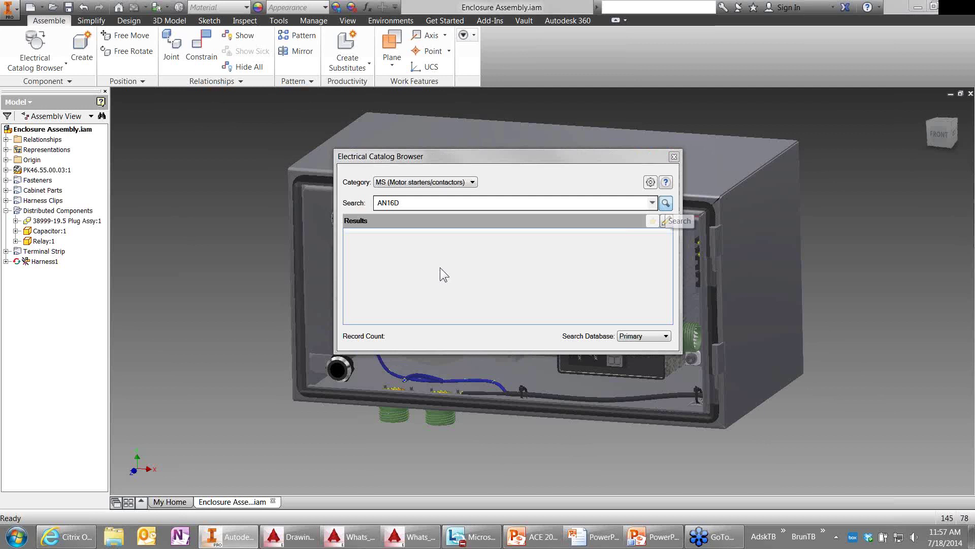
{"action": "left_click", "coordinate": [386, 256]}
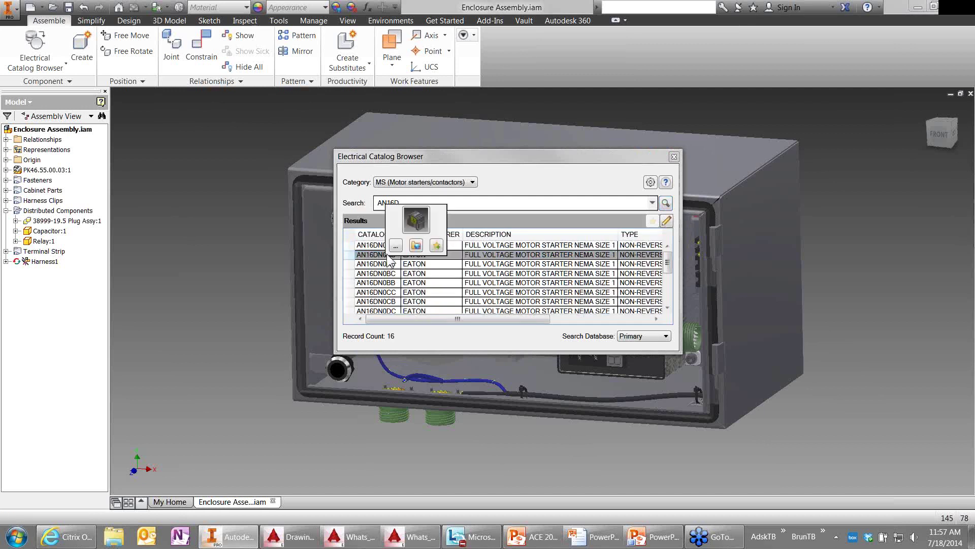
{"action": "left_click", "coordinate": [417, 219]}
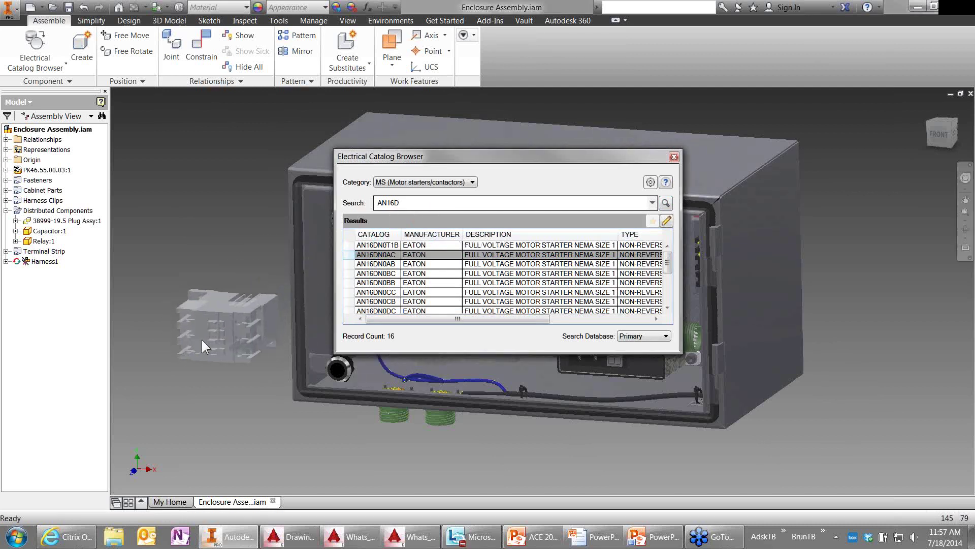
{"action": "left_click", "coordinate": [194, 354]}
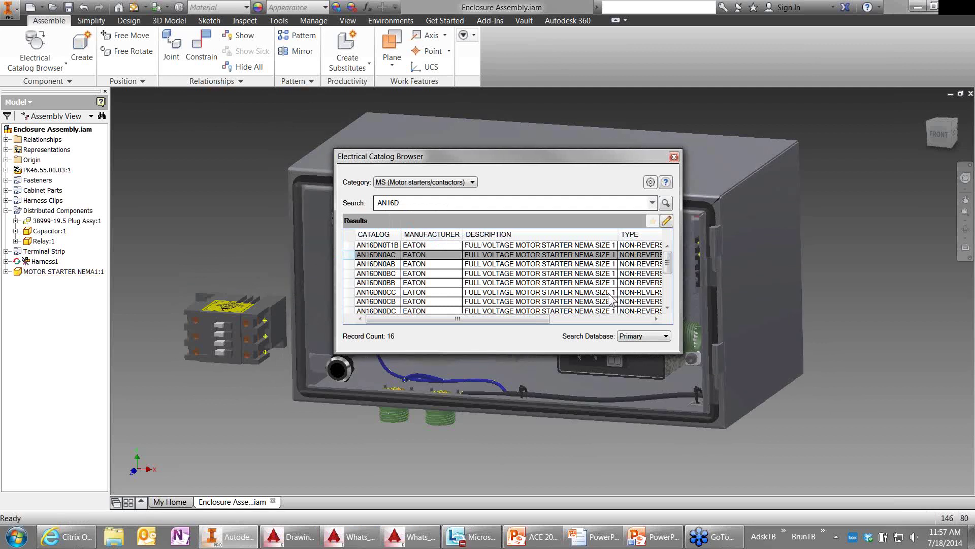
{"action": "left_click", "coordinate": [674, 157]}
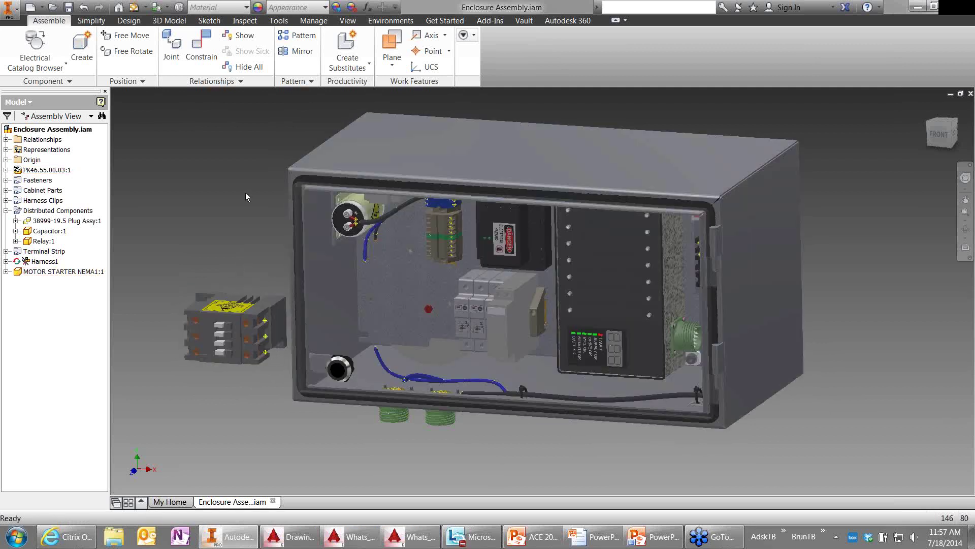
Step: Apply an Insert constraint with 0.000 mm offset between the motor starter's mounting hole and the hole in the enclosure's back panel
{"action": "left_click", "coordinate": [204, 55]}
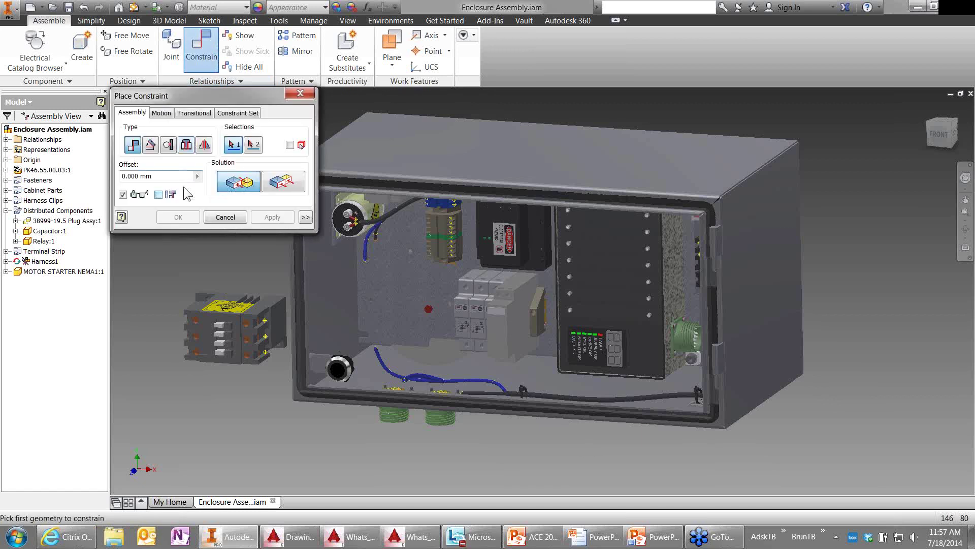
{"action": "left_click", "coordinate": [186, 144]}
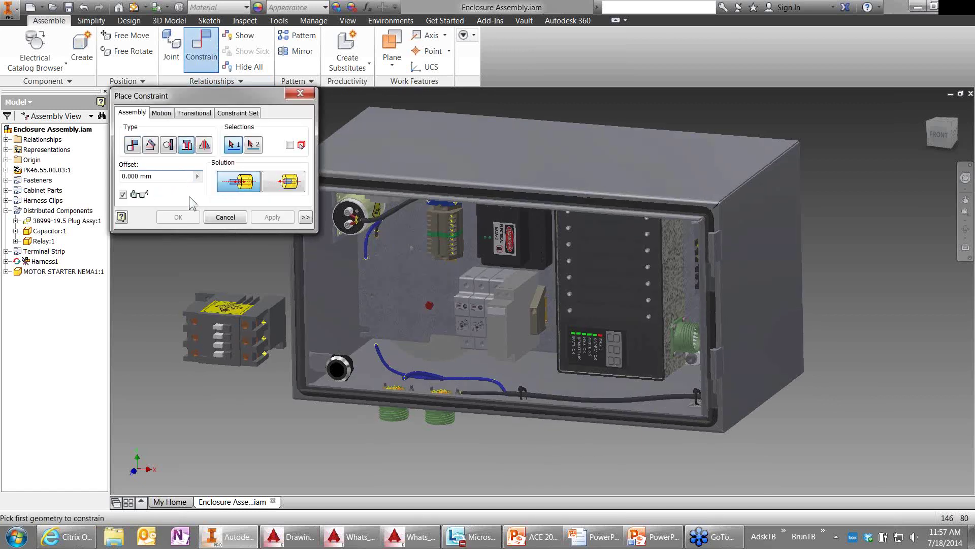
{"action": "middle_click_drag", "start_coordinate": [198, 239], "coordinate": [376, 401], "text": "shift"}
{"action": "left_click", "coordinate": [358, 306]}
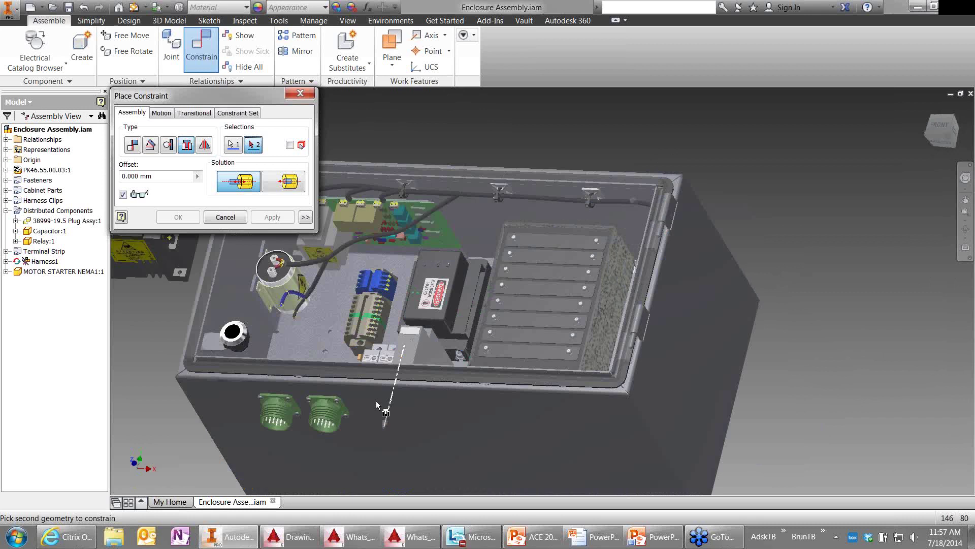
{"action": "left_click", "coordinate": [376, 400]}
{"action": "middle_click_drag", "start_coordinate": [349, 354], "coordinate": [338, 385], "text": "shift"}
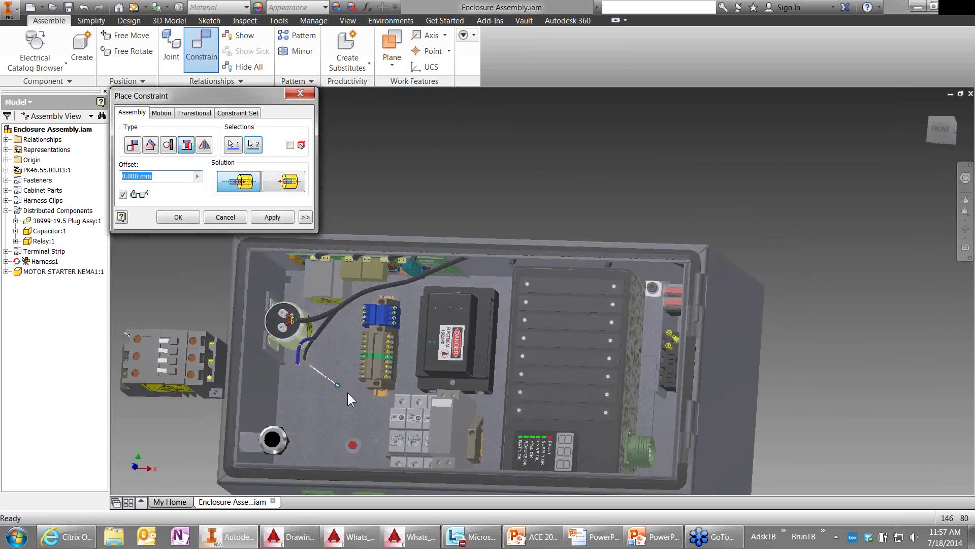
{"action": "left_click", "coordinate": [277, 217]}
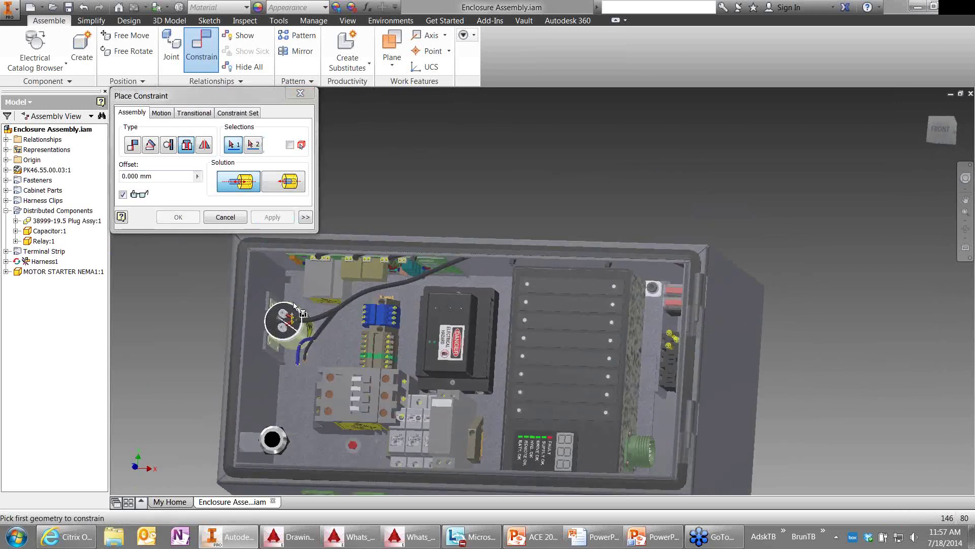
Step: Align the motor starter's side face with the enclosure's inner side wall using a Directed Angle constraint of 0.00 deg
{"action": "key", "text": "F5"}
{"action": "left_click", "coordinate": [150, 145]}
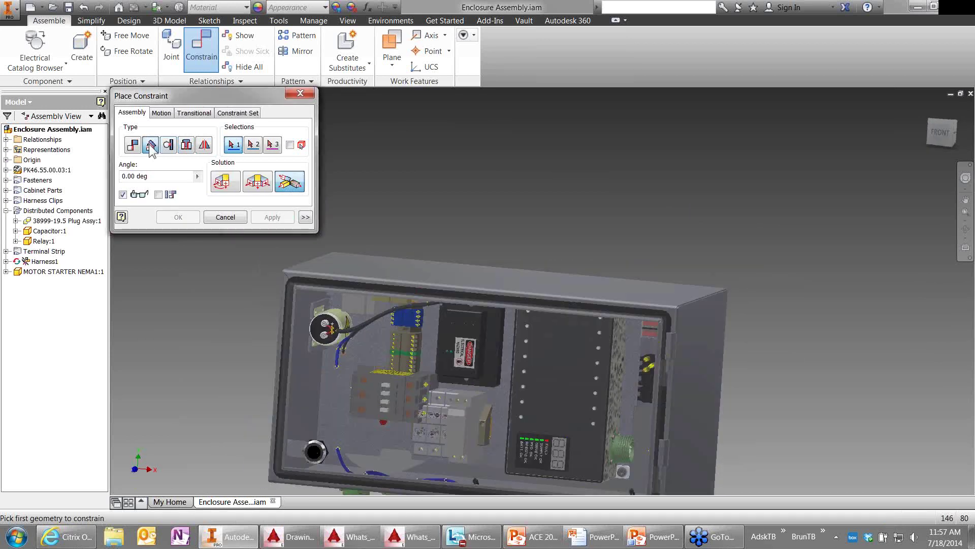
{"action": "left_click", "coordinate": [225, 184]}
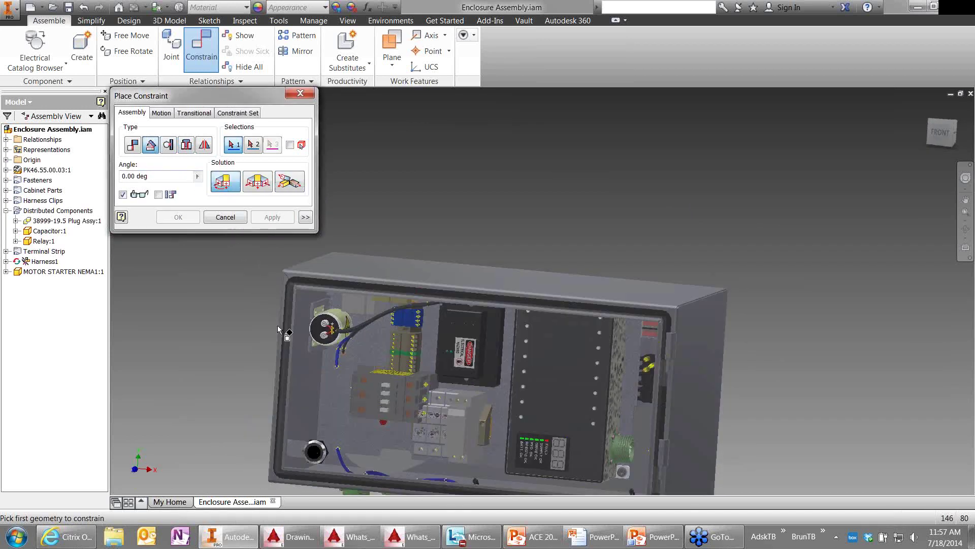
{"action": "left_click", "coordinate": [326, 387]}
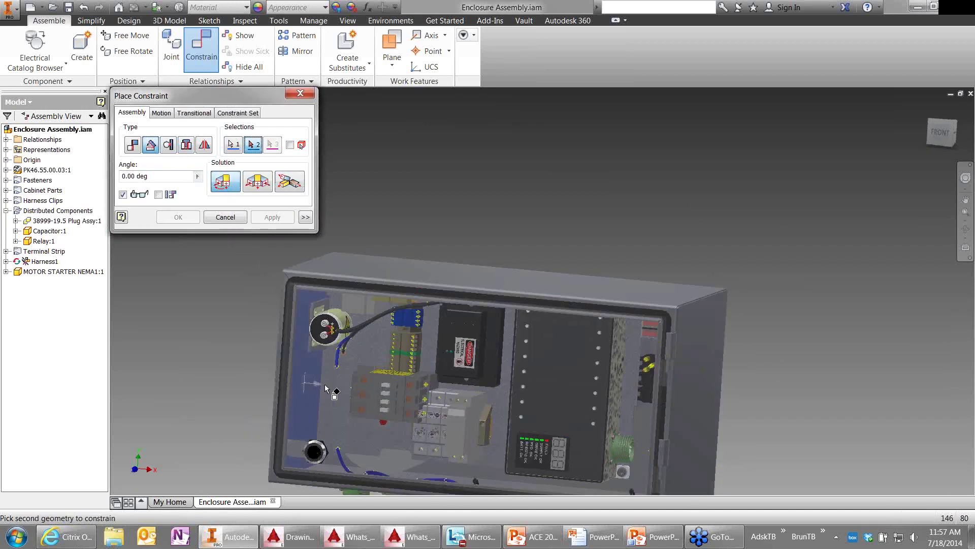
{"action": "left_click", "coordinate": [377, 375]}
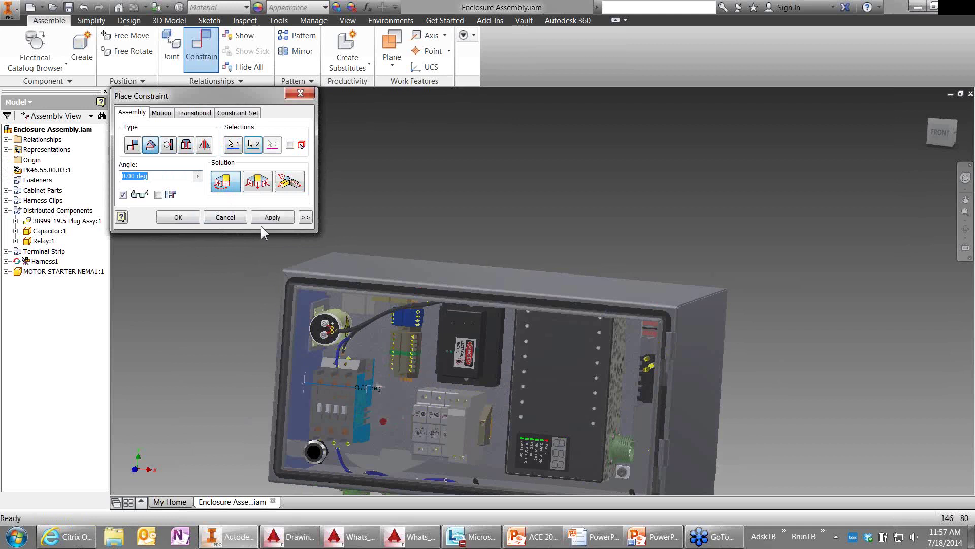
{"action": "left_click", "coordinate": [178, 217]}
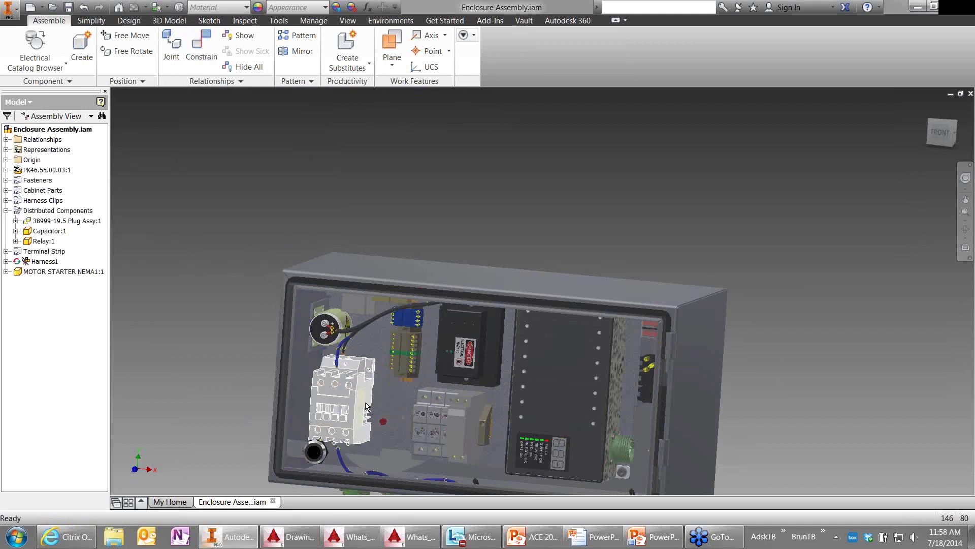
{"action": "middle_click_drag", "start_coordinate": [365, 407], "coordinate": [376, 366], "text": "shift"}
{"action": "scroll", "coordinate": [368, 352], "scroll_direction": "up", "scroll_amount": 2}
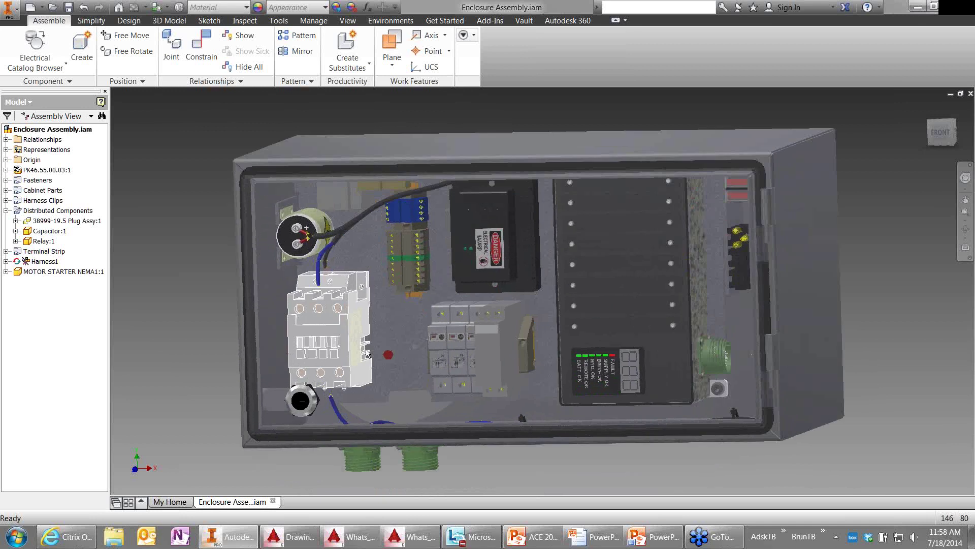
Step: Activate Harness1 in the enclosure assembly for cable and harness editing
{"action": "scroll", "coordinate": [368, 353], "scroll_direction": "up", "scroll_amount": 2}
{"action": "mouse_move", "coordinate": [381, 324]}
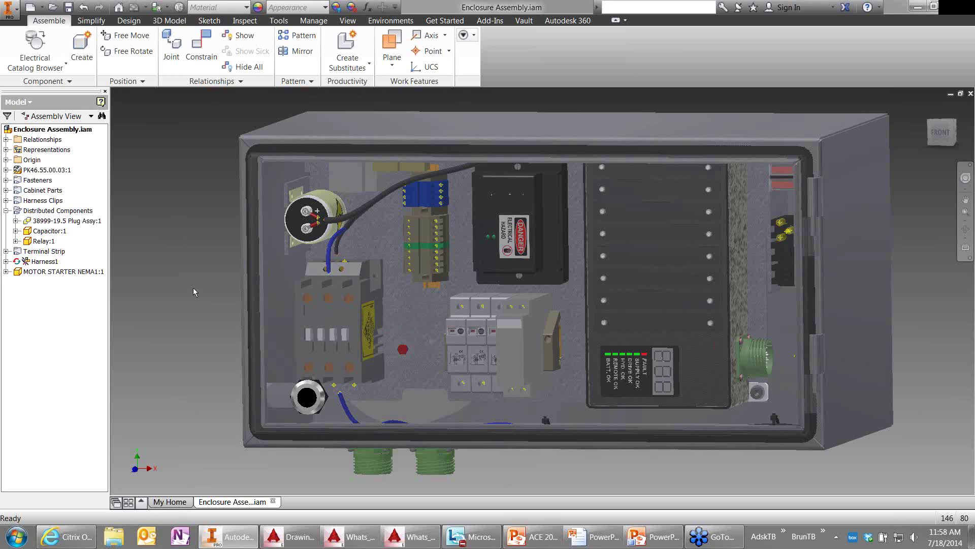
{"action": "double_click", "coordinate": [44, 264]}
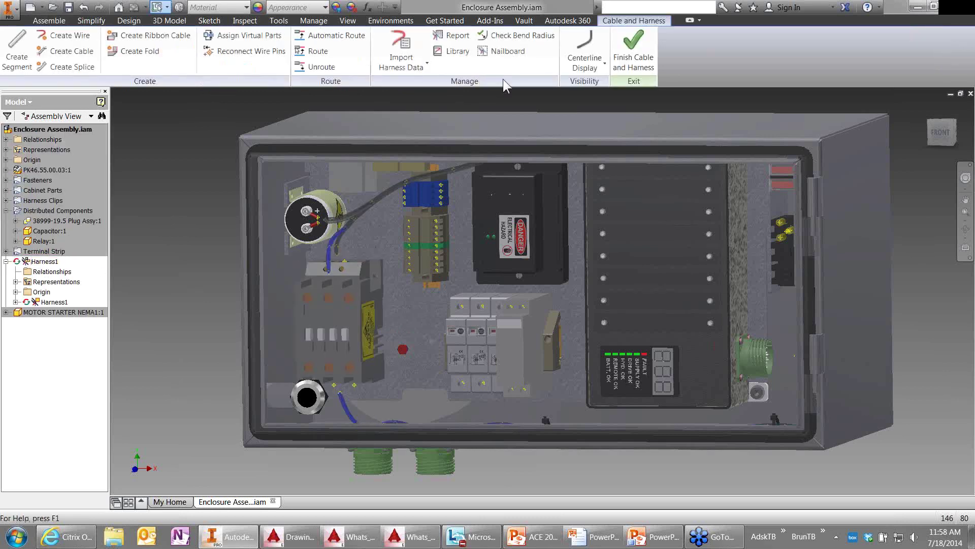
Step: Load the harness data file ACE TO AIP.xml from My Documents for import into Harness1
{"action": "left_click", "coordinate": [402, 50]}
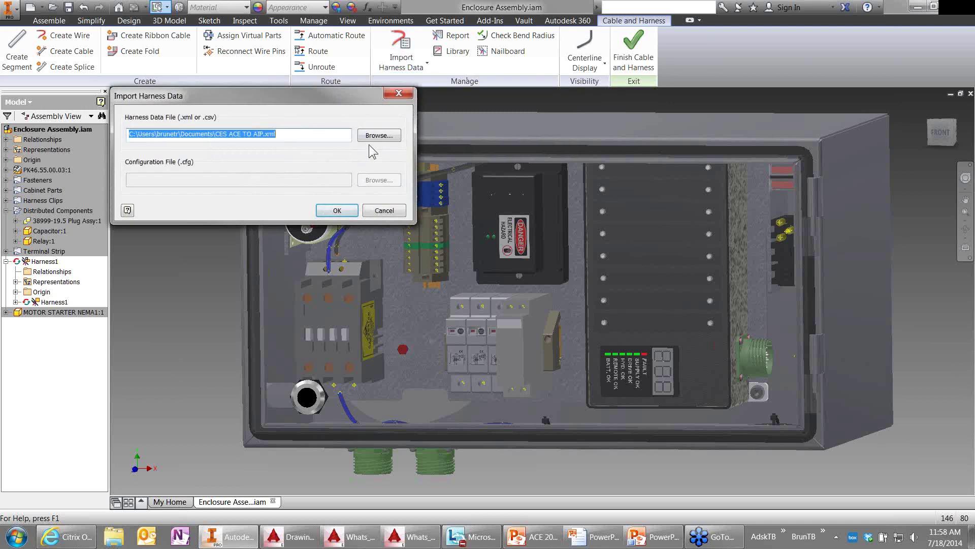
{"action": "left_click", "coordinate": [376, 135]}
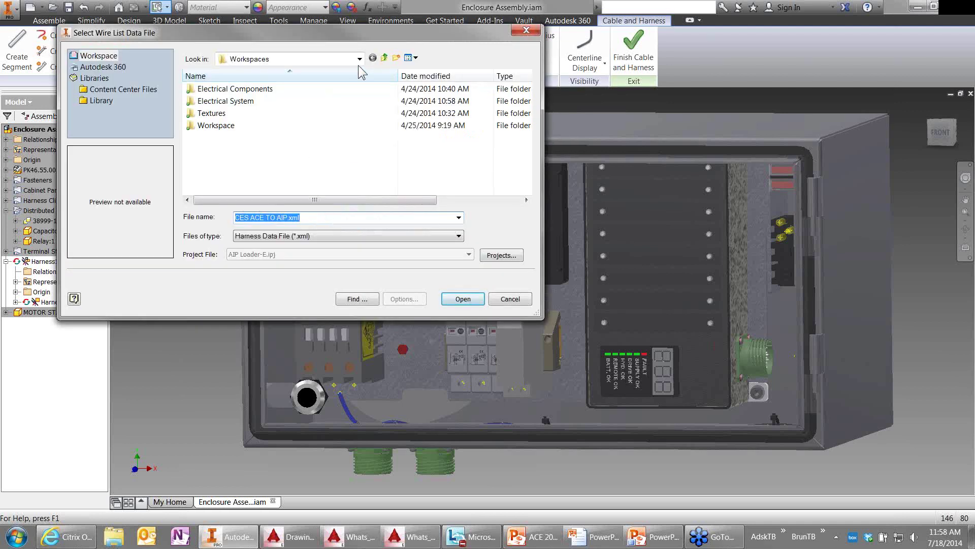
{"action": "left_click", "coordinate": [359, 59]}
{"action": "left_click", "coordinate": [268, 117]}
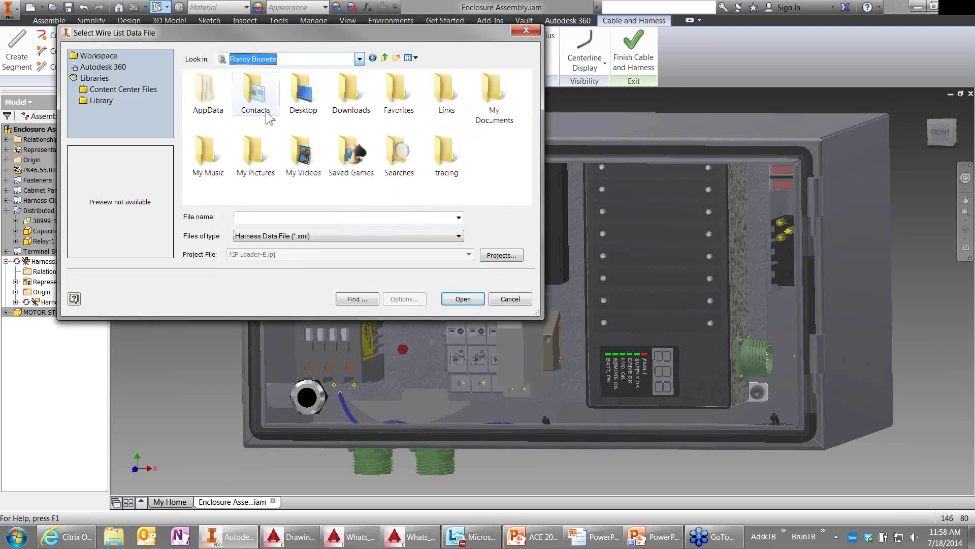
{"action": "double_click", "coordinate": [483, 97]}
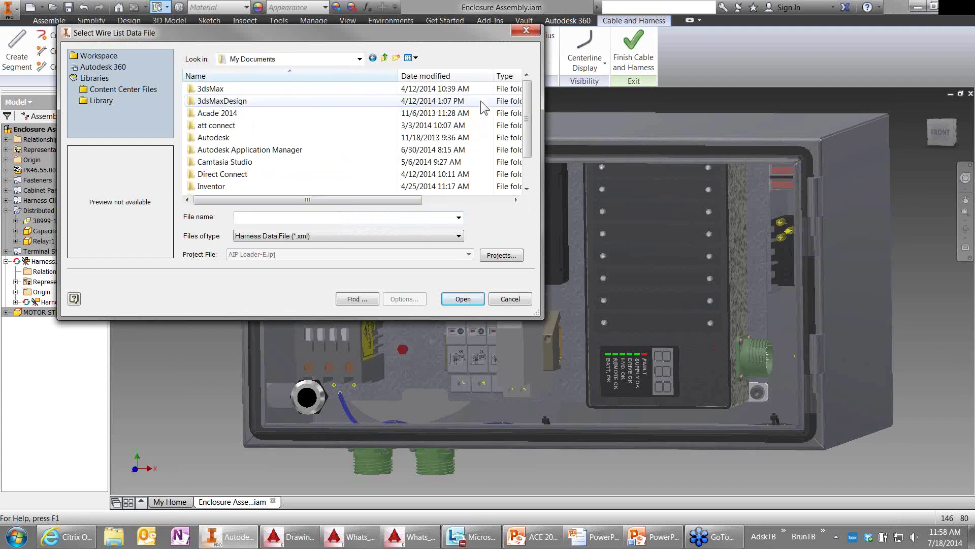
{"action": "scroll", "coordinate": [305, 152], "scroll_direction": "down", "scroll_amount": 1}
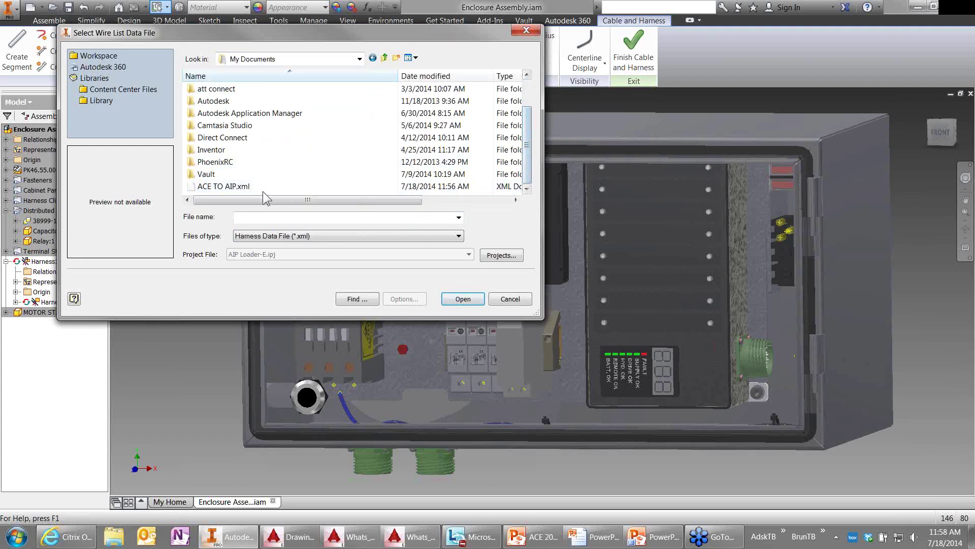
{"action": "double_click", "coordinate": [222, 186]}
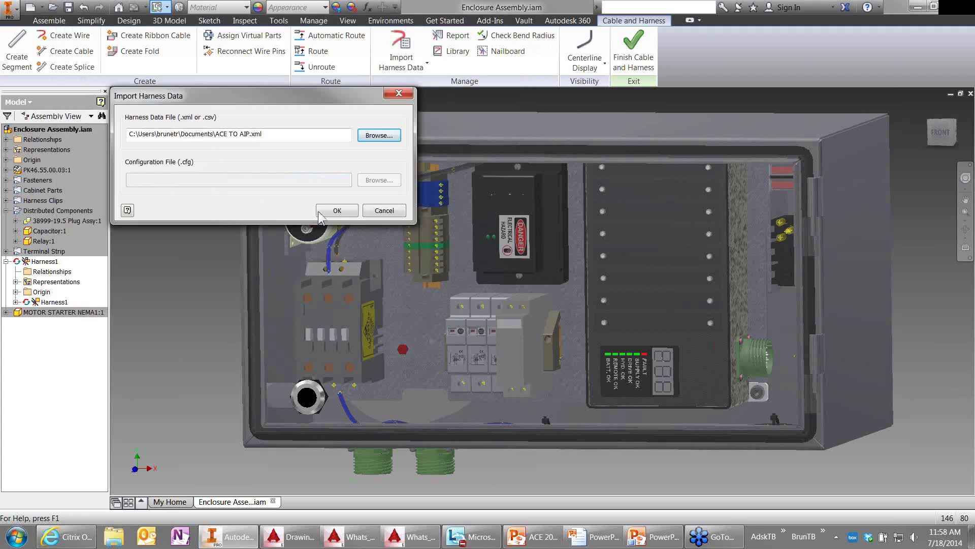
{"action": "left_click", "coordinate": [337, 212]}
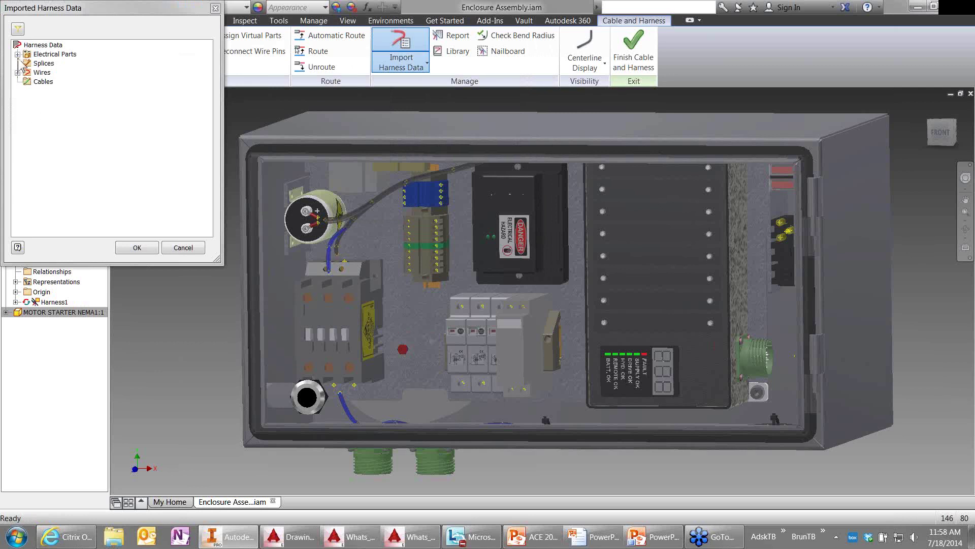
Step: Assign the imported electrical part 101K6 to the existing motor starter in the enclosure
{"action": "left_click", "coordinate": [18, 54]}
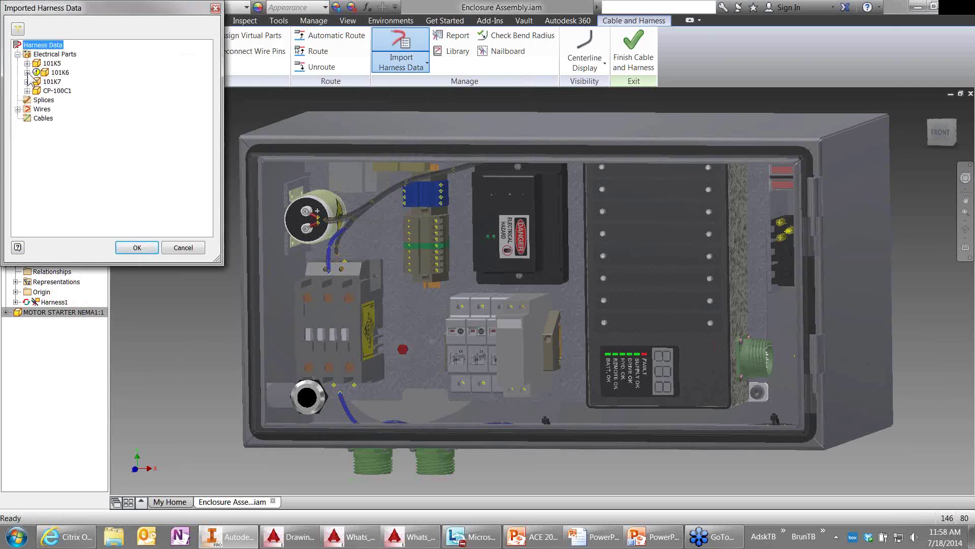
{"action": "right_click", "coordinate": [63, 75]}
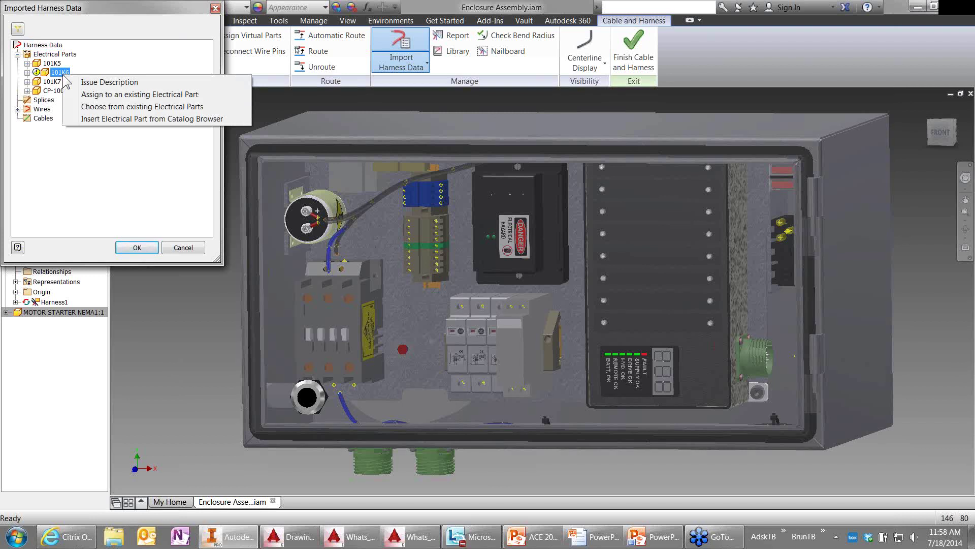
{"action": "left_click", "coordinate": [94, 94]}
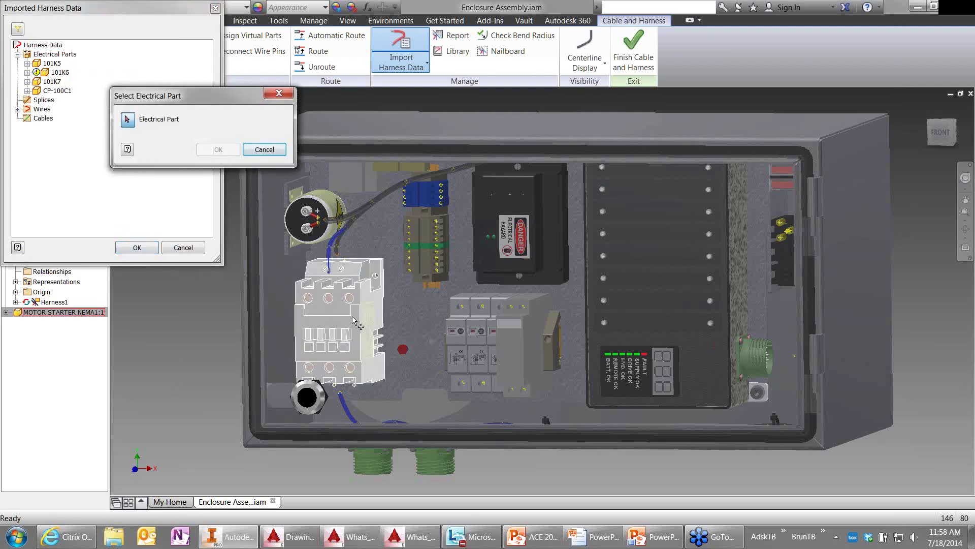
{"action": "left_click", "coordinate": [354, 320]}
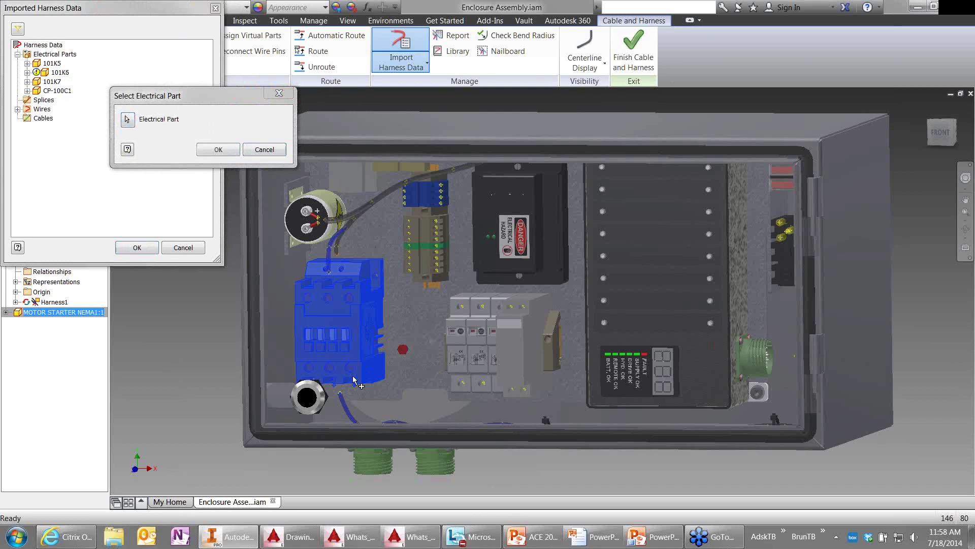
{"action": "left_click", "coordinate": [218, 152]}
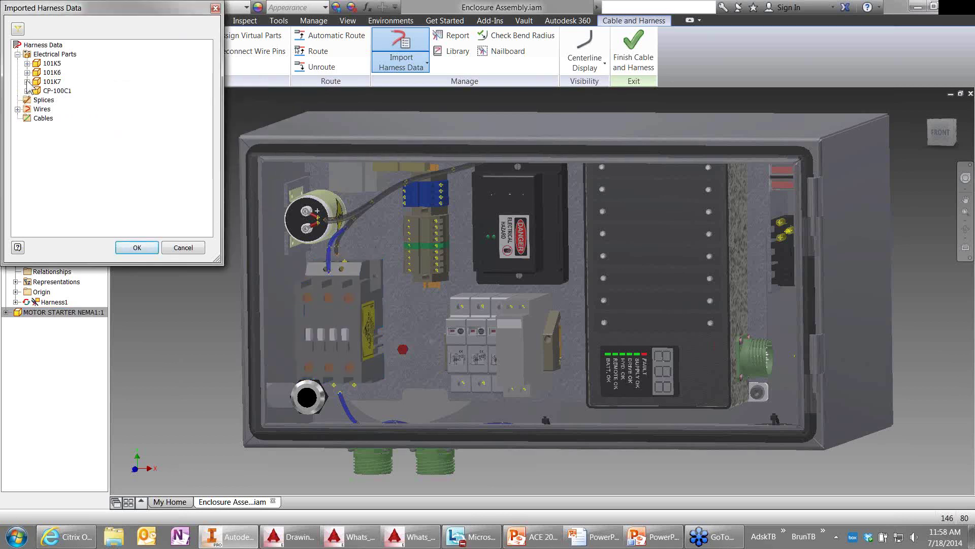
Step: Review the pins of 101K6 and the details of wire 110, and import the harness data
{"action": "left_click", "coordinate": [27, 72]}
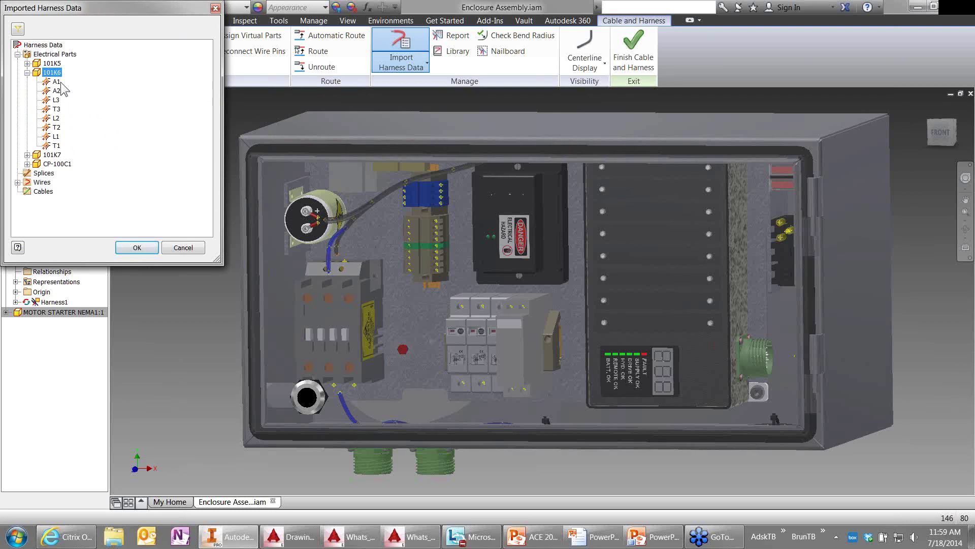
{"action": "left_click", "coordinate": [18, 181]}
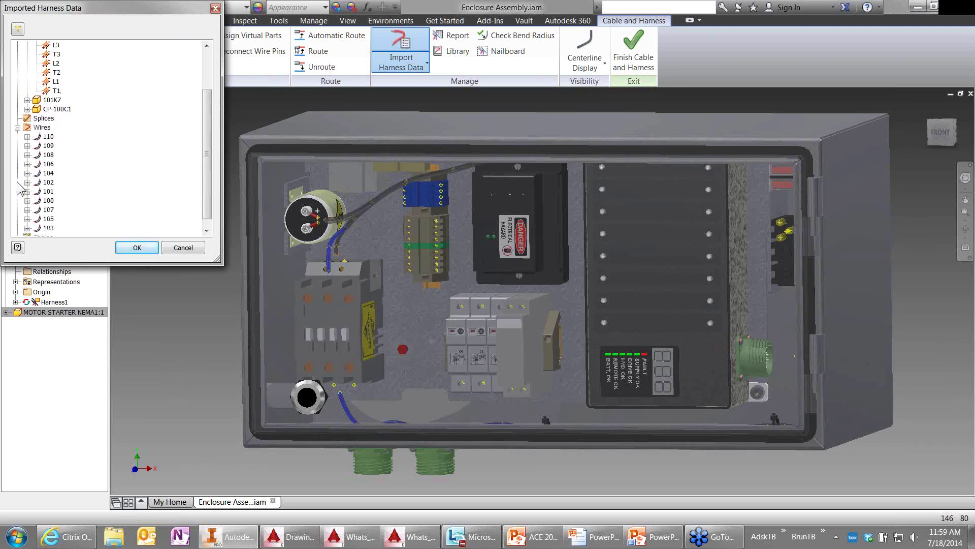
{"action": "left_click", "coordinate": [27, 137]}
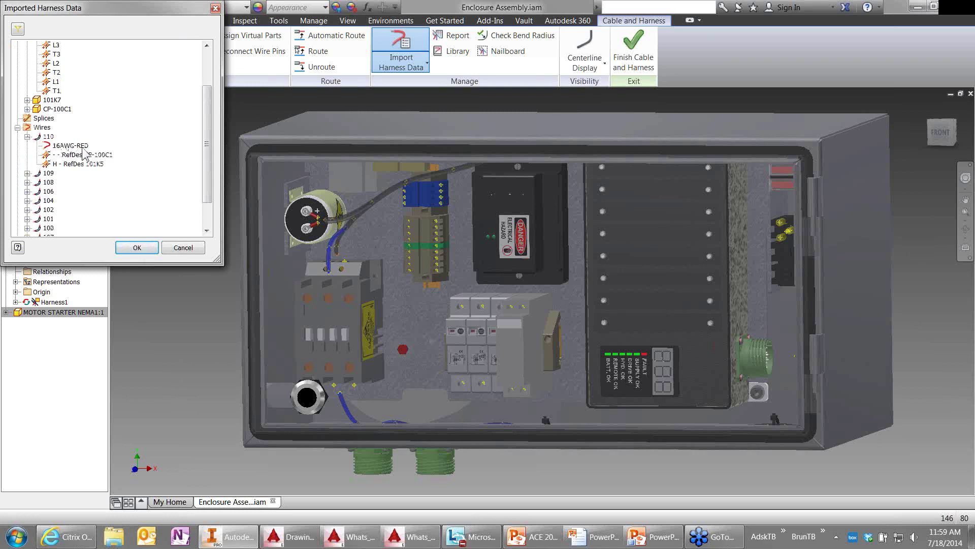
{"action": "left_click", "coordinate": [143, 249]}
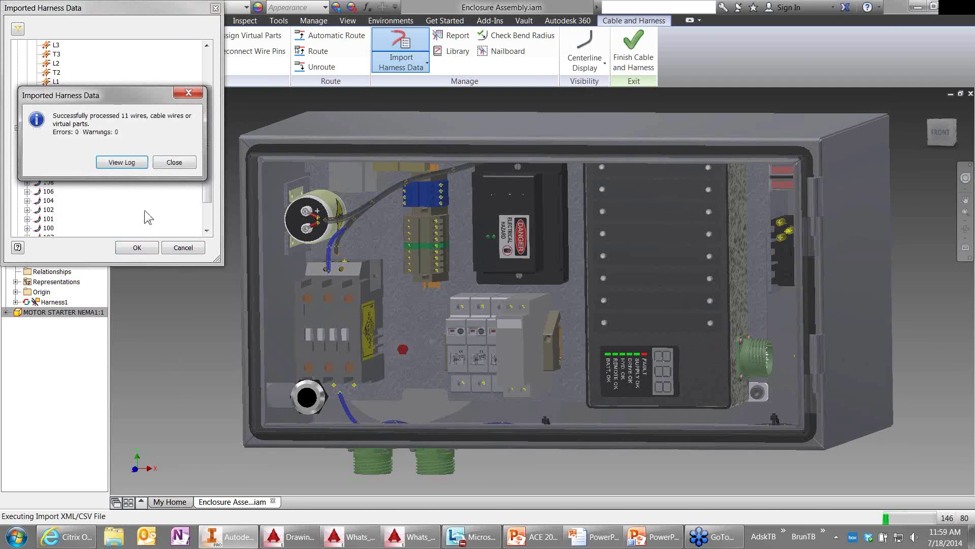
{"action": "left_click", "coordinate": [174, 163]}
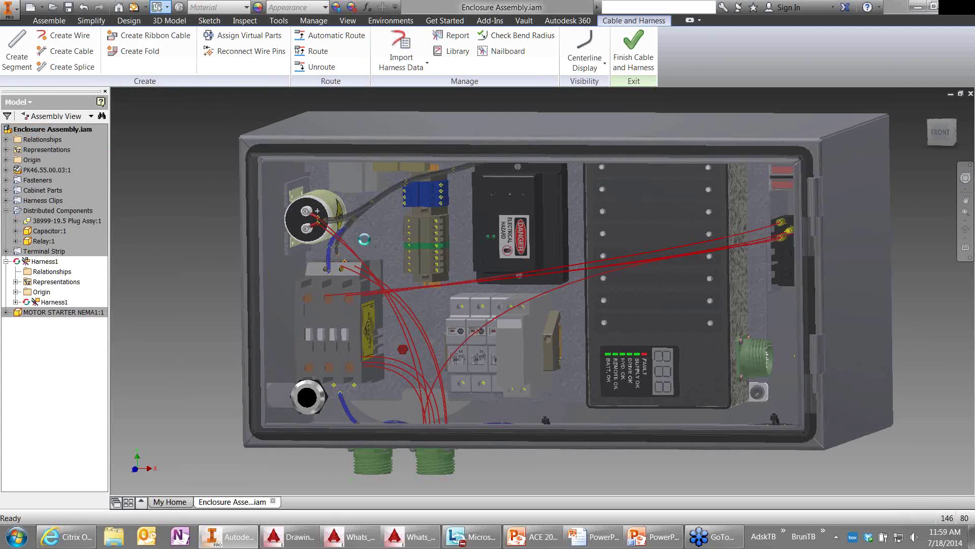
Step: Automatically route all unrouted wires through the harness segments in the enclosure
{"action": "middle_click_drag", "start_coordinate": [365, 239], "coordinate": [358, 221], "text": "shift"}
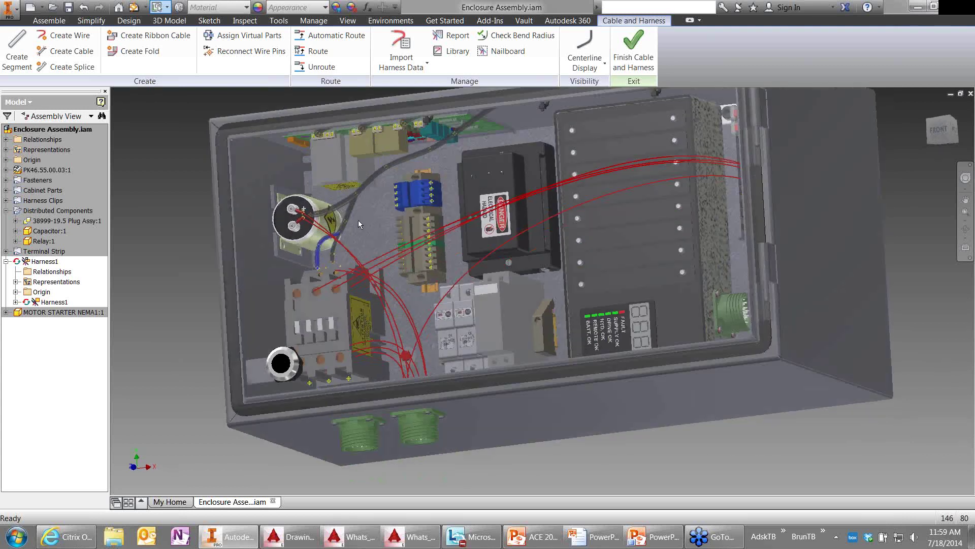
{"action": "left_click", "coordinate": [335, 38]}
{"action": "left_click", "coordinate": [195, 120]}
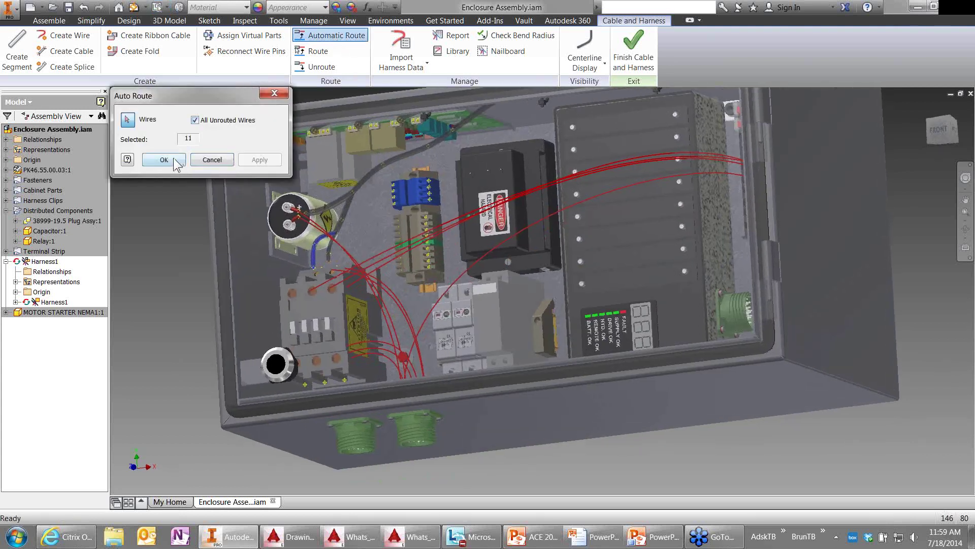
{"action": "left_click", "coordinate": [175, 161]}
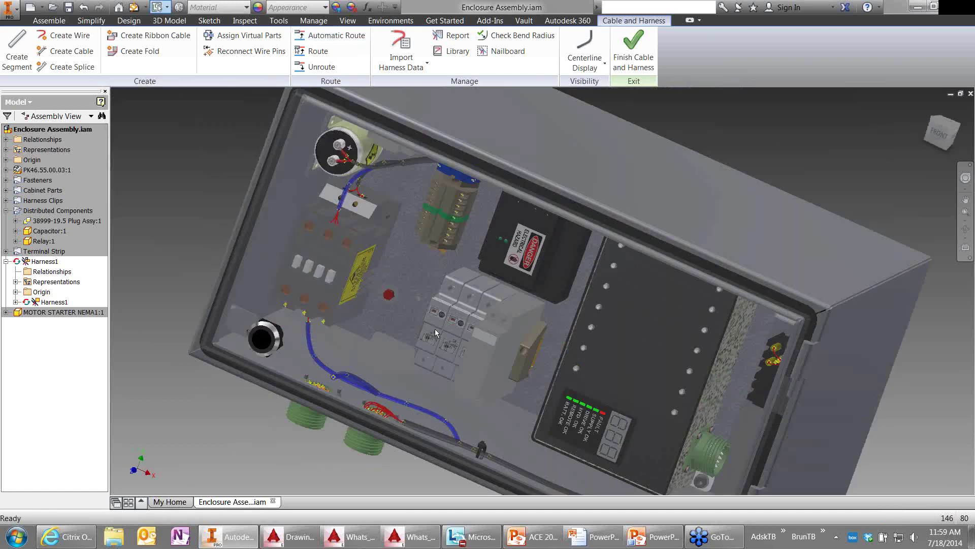
{"action": "middle_click_drag", "start_coordinate": [435, 328], "coordinate": [404, 318], "text": "shift"}
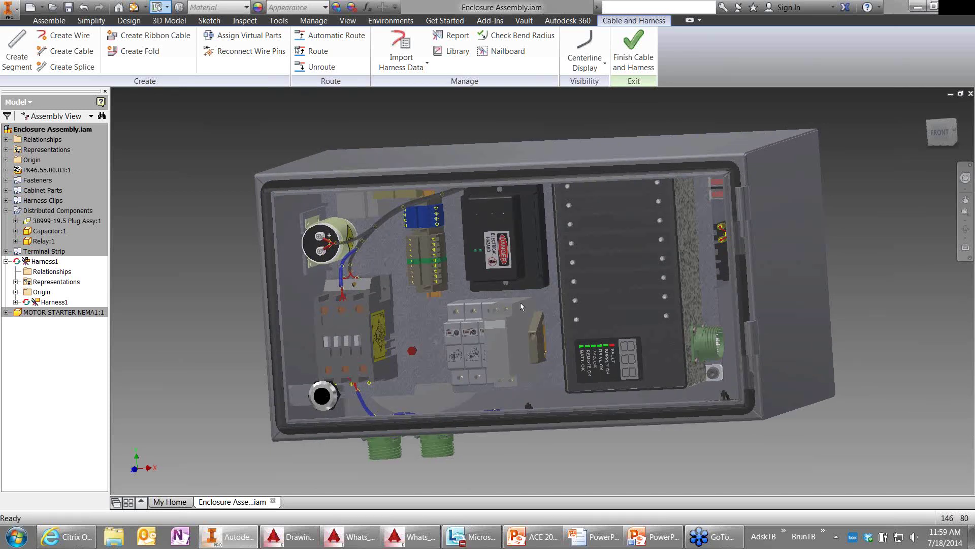
Step: Switch to AutoCAD Electrical and, in the mirrored iPad drawing ACE_360_2015_NFPA_04, complete the note beside the revision cloud as "Test ASTI"
{"action": "left_click", "coordinate": [409, 537]}
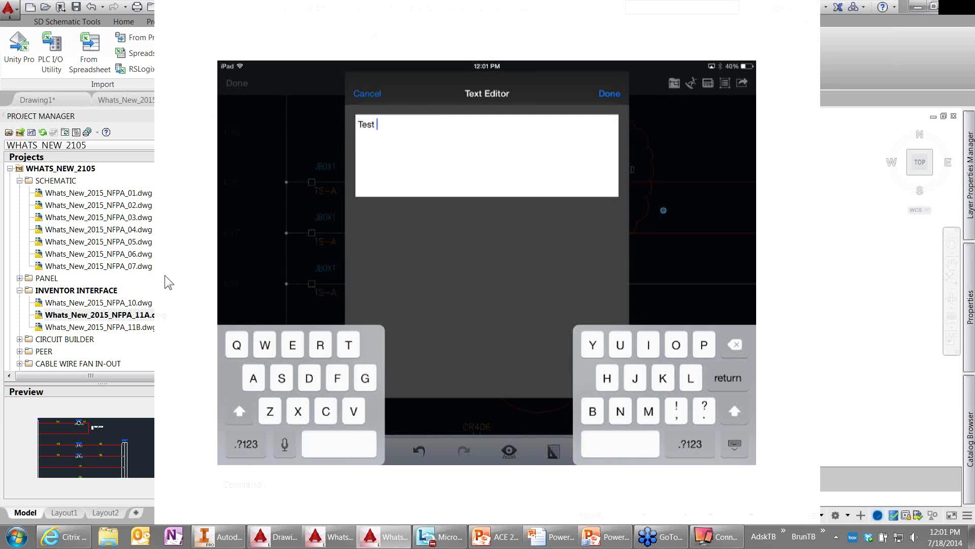
{"action": "type", "text": "AS"}
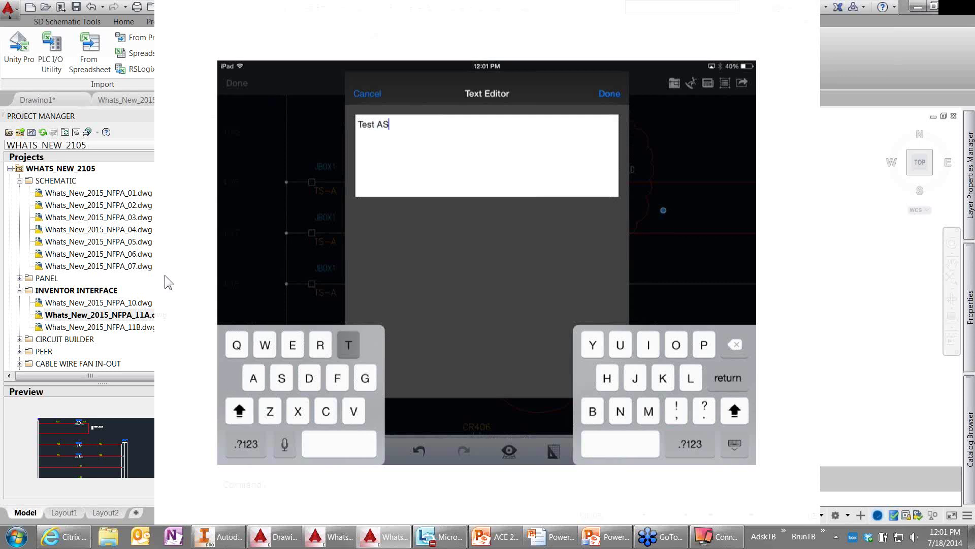
{"action": "type", "text": "TI"}
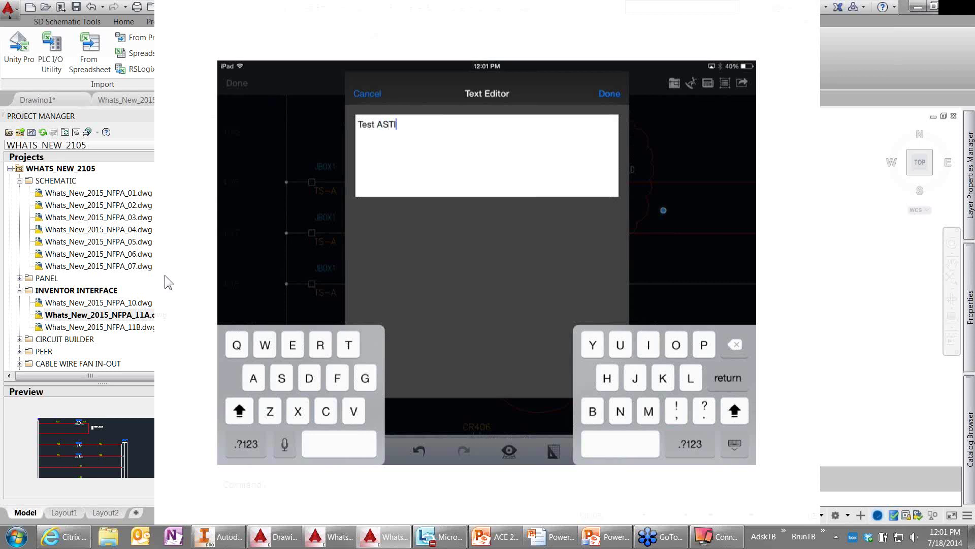
{"action": "left_click", "coordinate": [610, 94]}
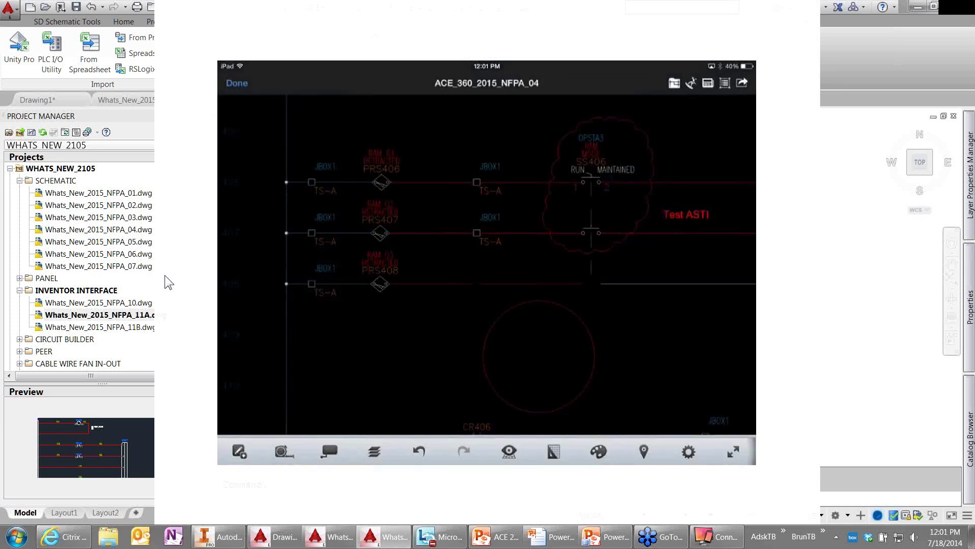
{"action": "left_click_drag", "start_coordinate": [508, 305], "coordinate": [393, 321]}
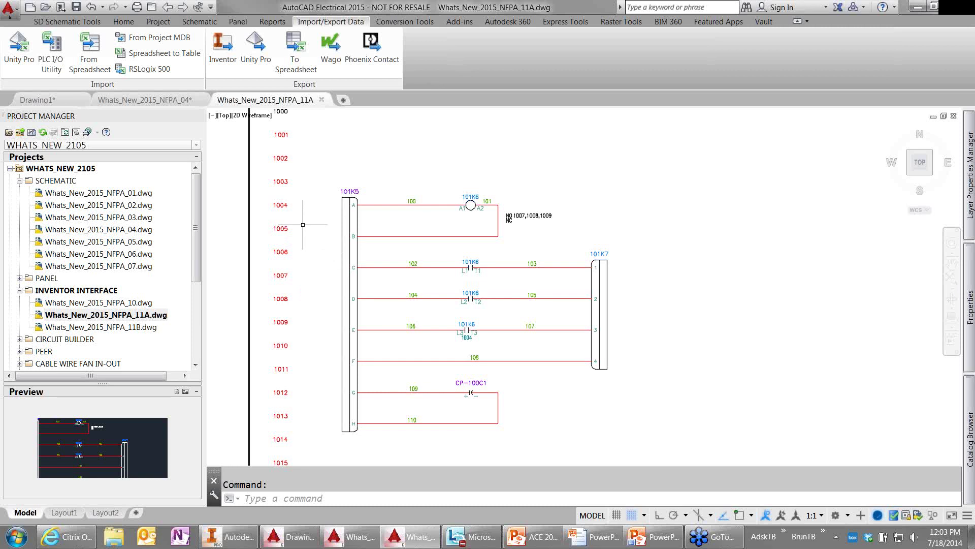
Step: Start publishing the project to PDF and choose all drawings in the SCHEMATIC and PANEL subfolders for processing
{"action": "left_click", "coordinate": [87, 133]}
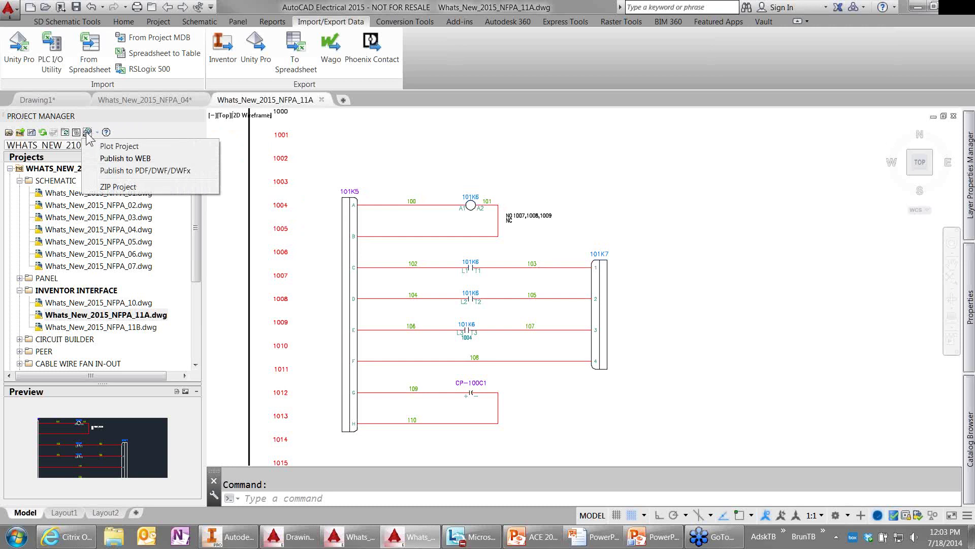
{"action": "left_click", "coordinate": [112, 171]}
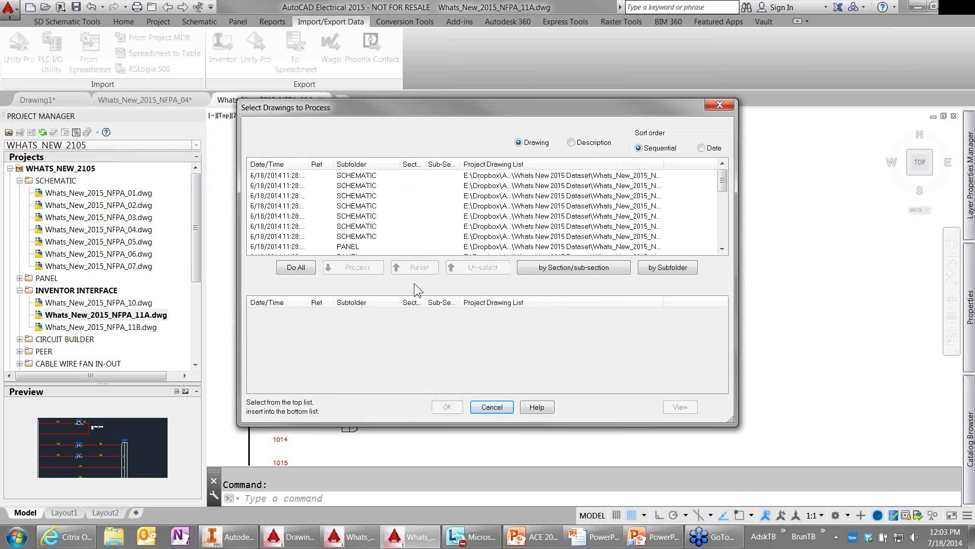
{"action": "left_click", "coordinate": [358, 175]}
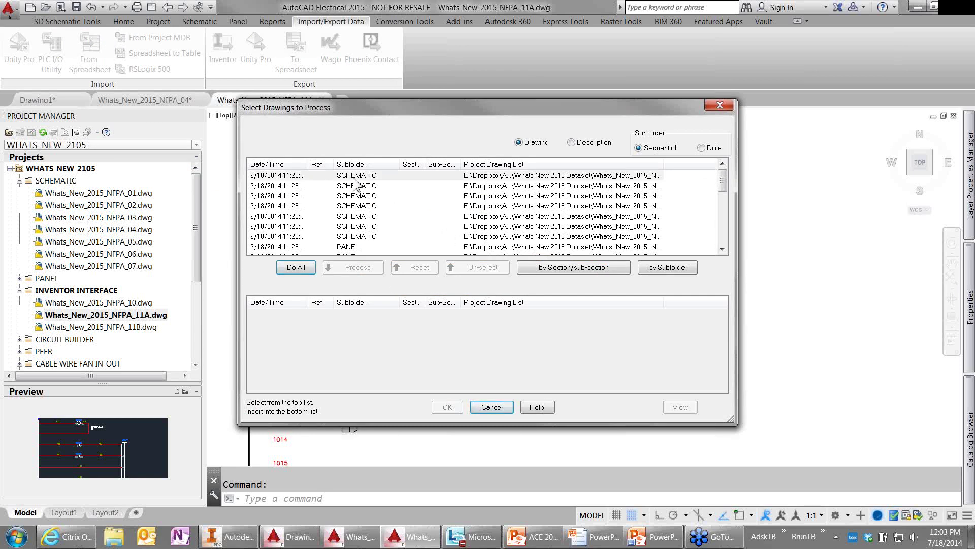
{"action": "left_click_drag", "start_coordinate": [724, 181], "coordinate": [726, 192]}
{"action": "left_click", "coordinate": [295, 236], "text": "shift"}
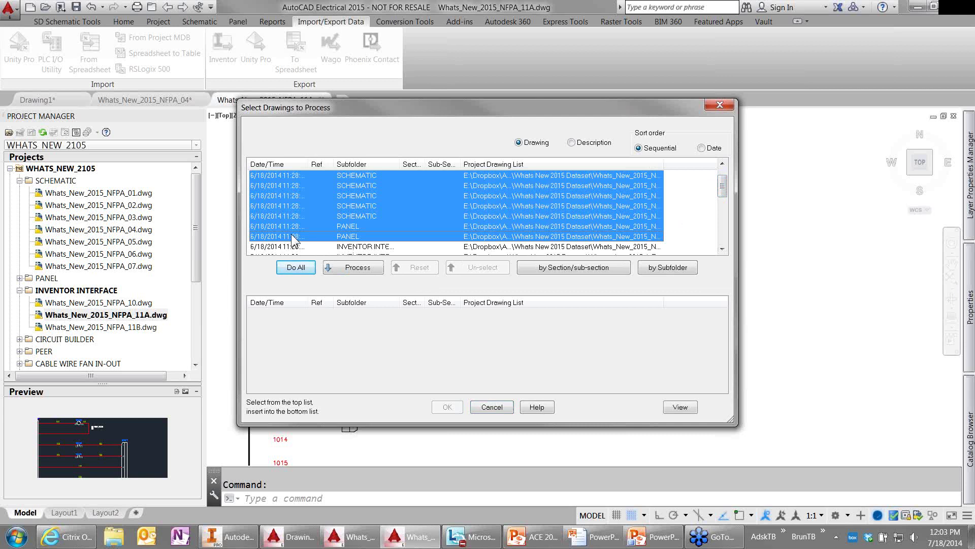
{"action": "left_click", "coordinate": [348, 269]}
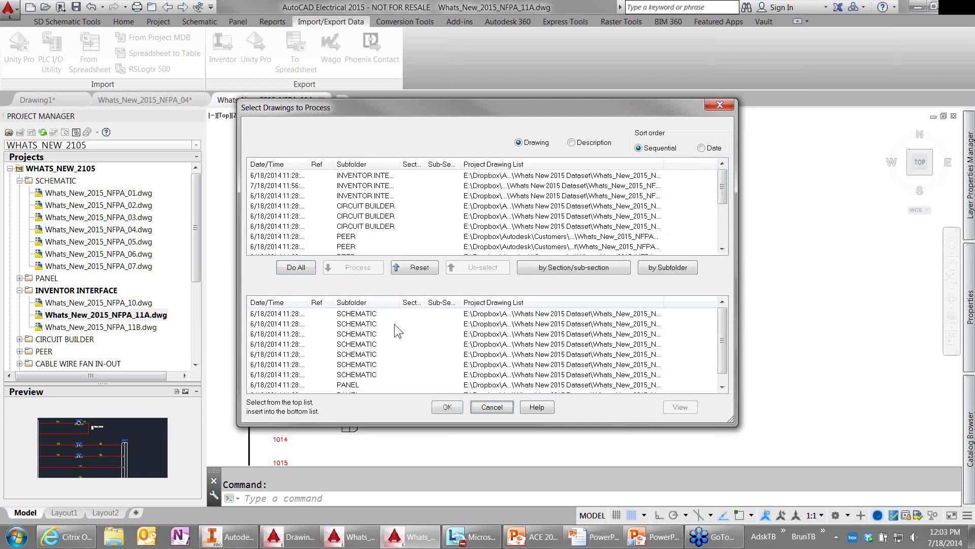
{"action": "left_click", "coordinate": [450, 409]}
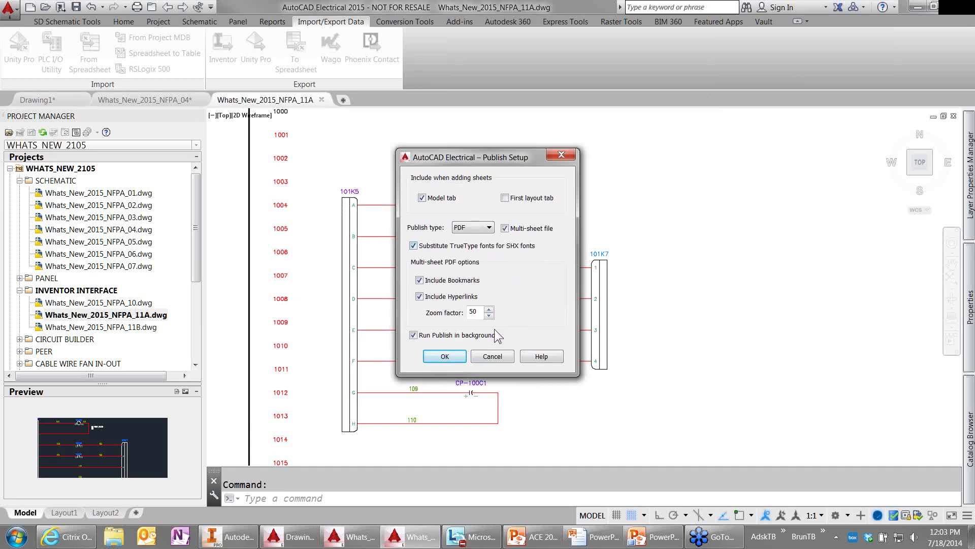
Step: Publish the selected drawings to the multi-sheet file Whats_New_2105.pdf, saving the sheet list and turning off opening in the viewer
{"action": "left_click", "coordinate": [445, 356]}
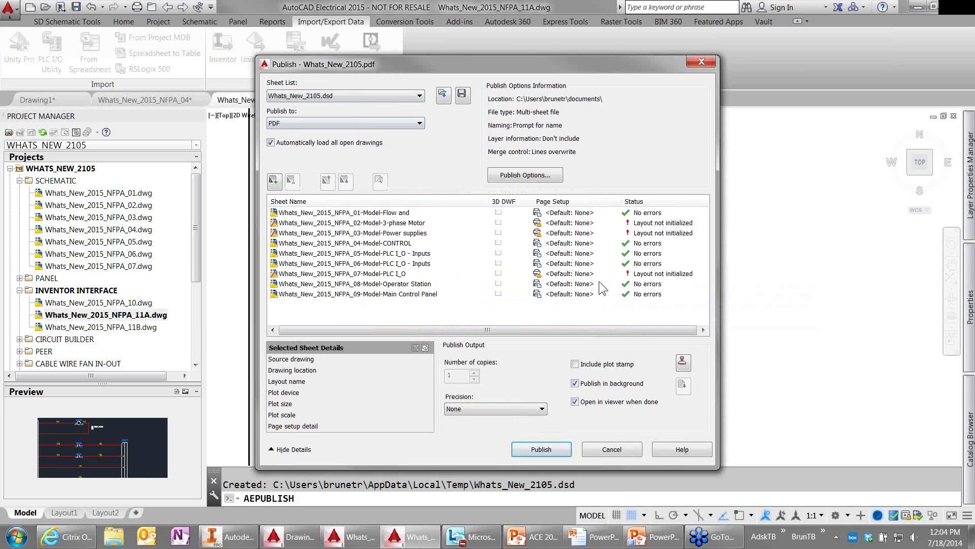
{"action": "left_click", "coordinate": [557, 449]}
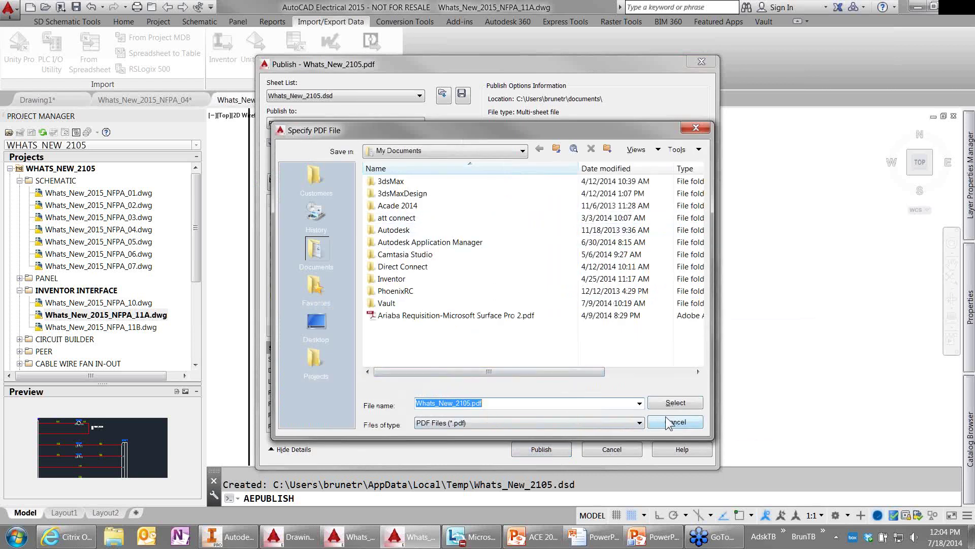
{"action": "left_click", "coordinate": [676, 402]}
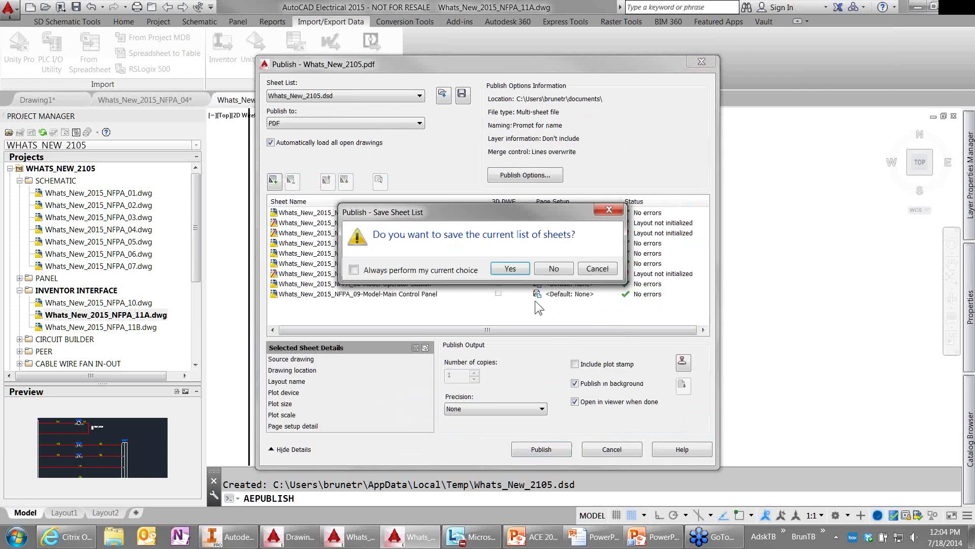
{"action": "left_click", "coordinate": [520, 275]}
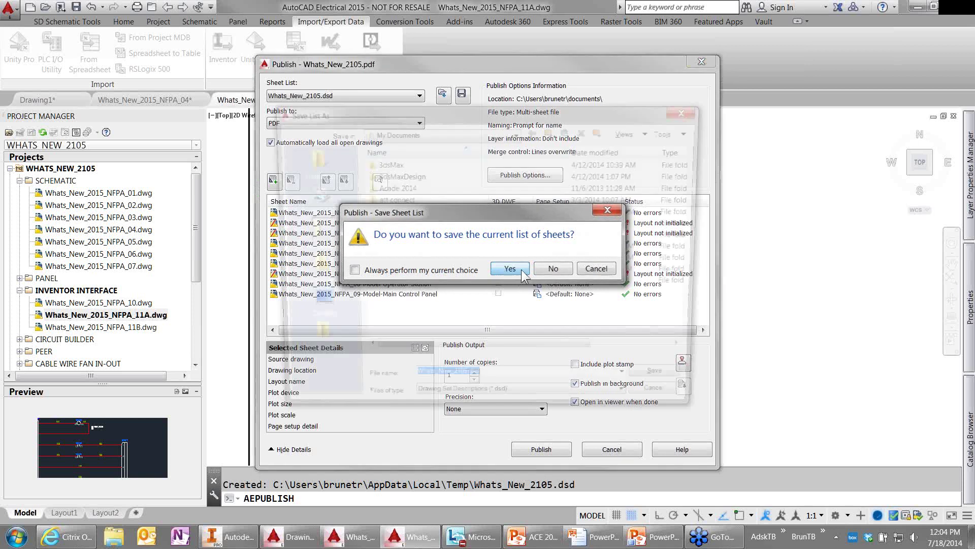
{"action": "left_click", "coordinate": [668, 387]}
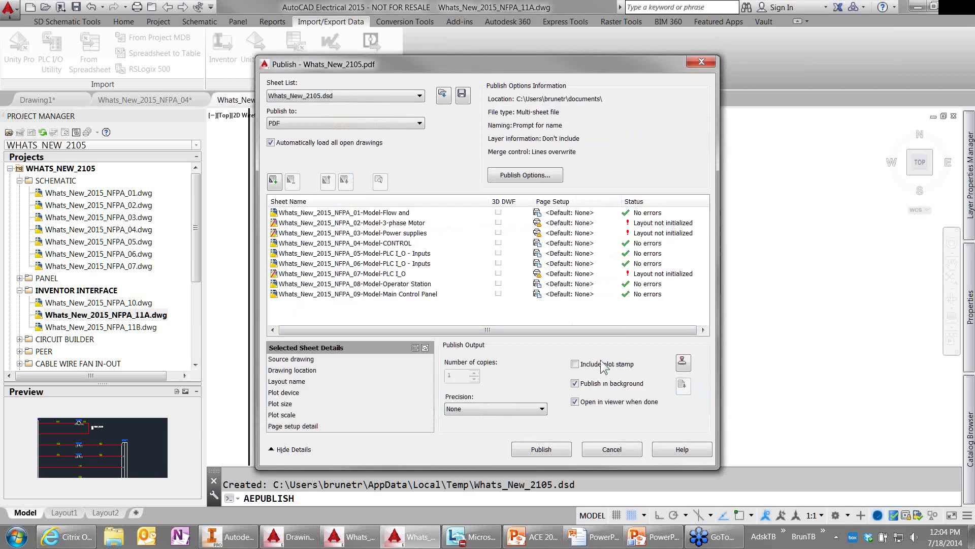
{"action": "left_click", "coordinate": [574, 402]}
{"action": "left_click", "coordinate": [541, 449]}
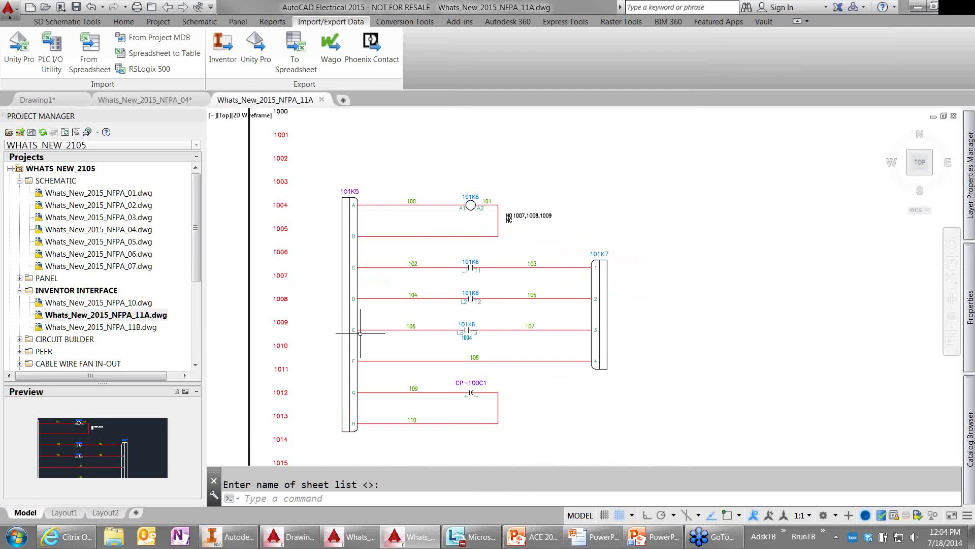
Step: Open the Documents library, and dismiss the error report unsent along with the plot and publish notification
{"action": "left_click", "coordinate": [125, 535]}
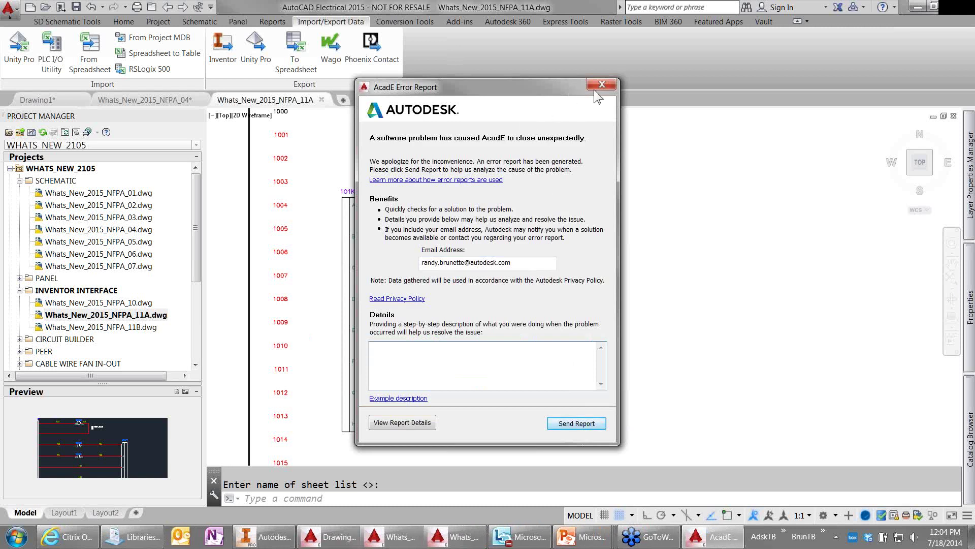
{"action": "left_click", "coordinate": [604, 84]}
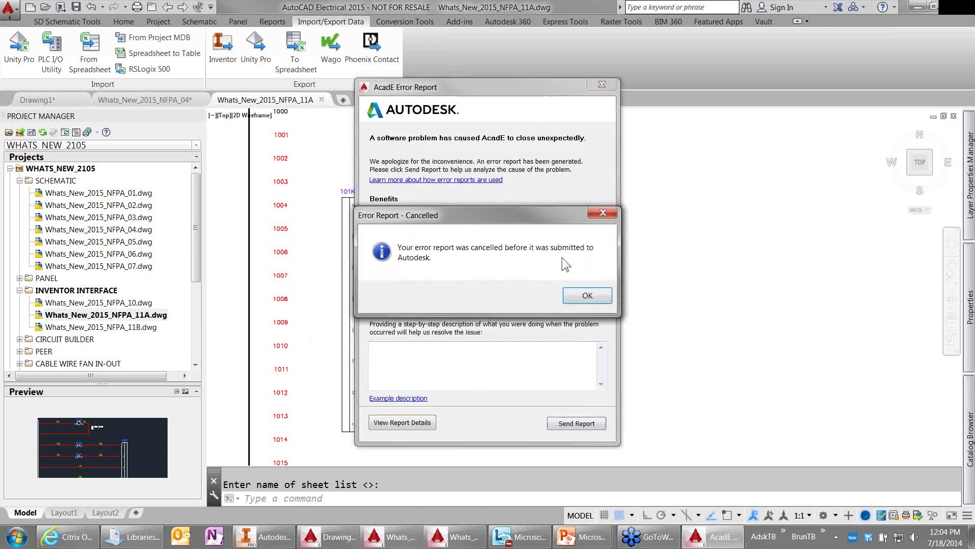
{"action": "left_click", "coordinate": [594, 297]}
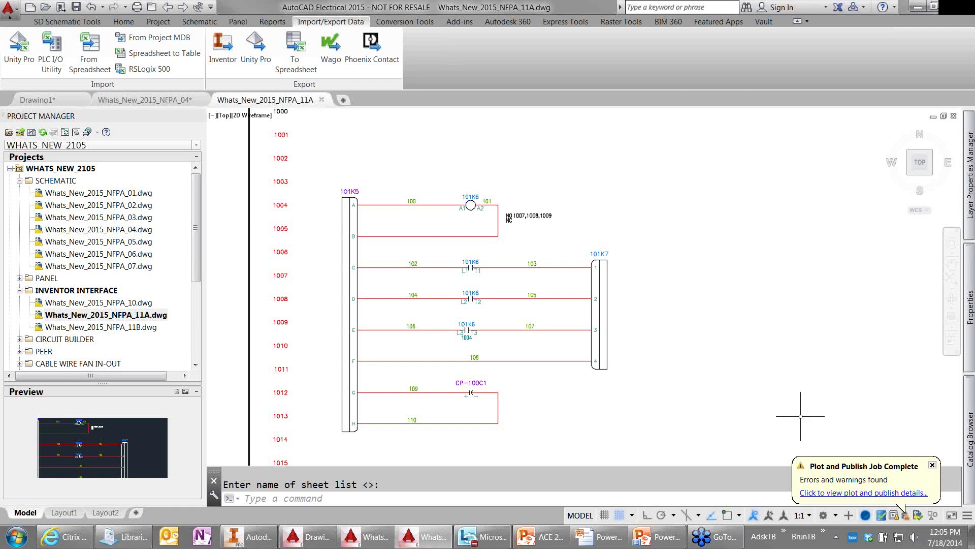
{"action": "left_click", "coordinate": [933, 466]}
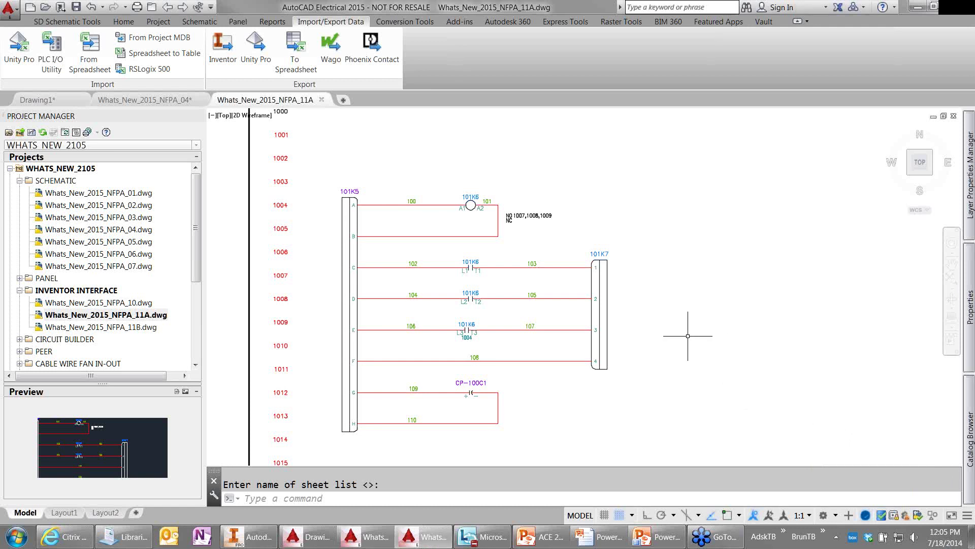
Step: In Whats_New_2015_NFPA_04, copy the indexing motor circuit at lines 427-428 to the circuit clipboard, with its base point on the rail at line 427
{"action": "scroll", "coordinate": [691, 331], "scroll_direction": "down", "scroll_amount": 2}
{"action": "middle_click_drag", "start_coordinate": [671, 341], "coordinate": [479, 288]}
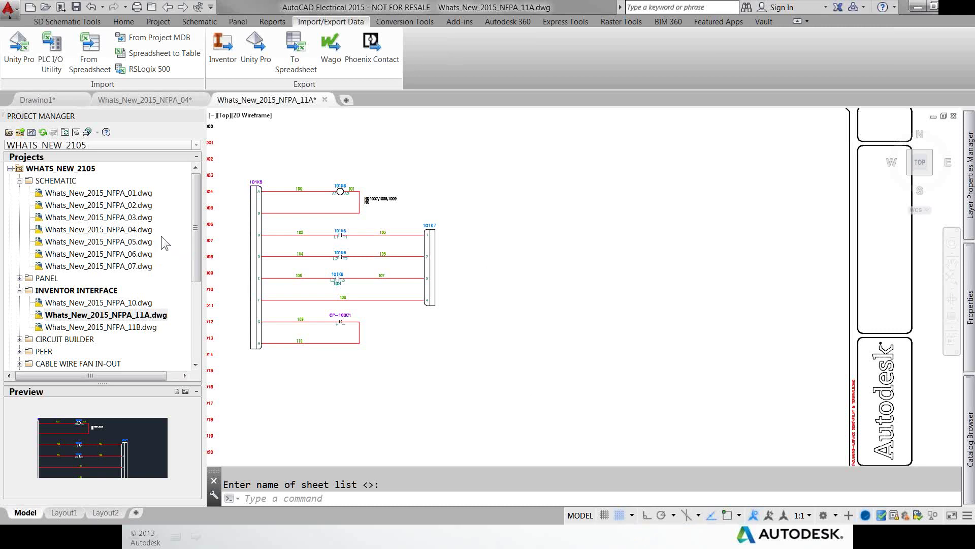
{"action": "left_click", "coordinate": [162, 101]}
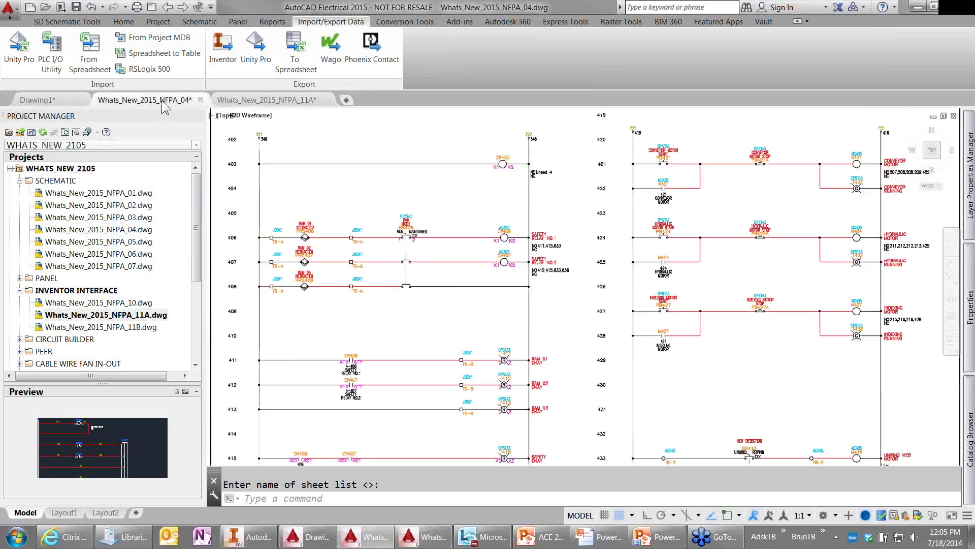
{"action": "middle_click_drag", "start_coordinate": [744, 228], "coordinate": [581, 227]}
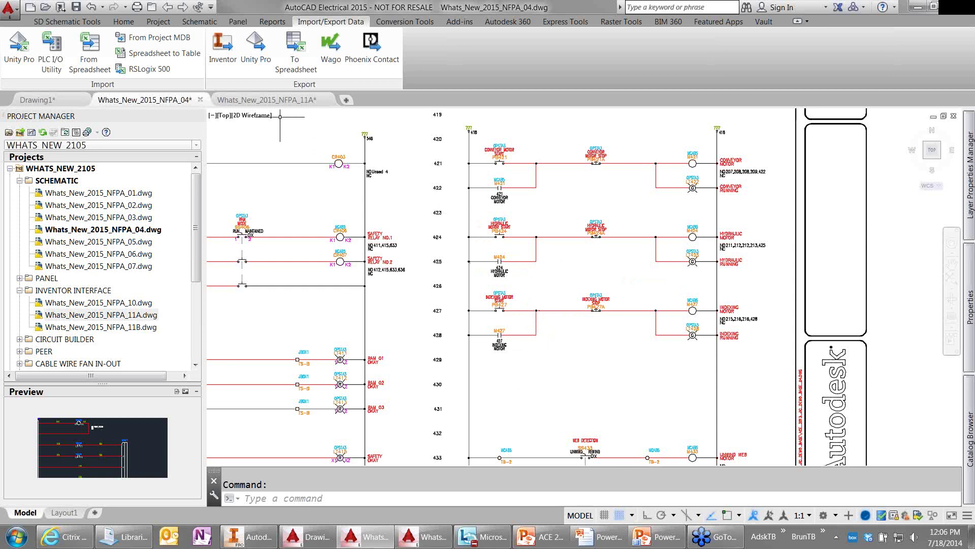
{"action": "left_click", "coordinate": [198, 24]}
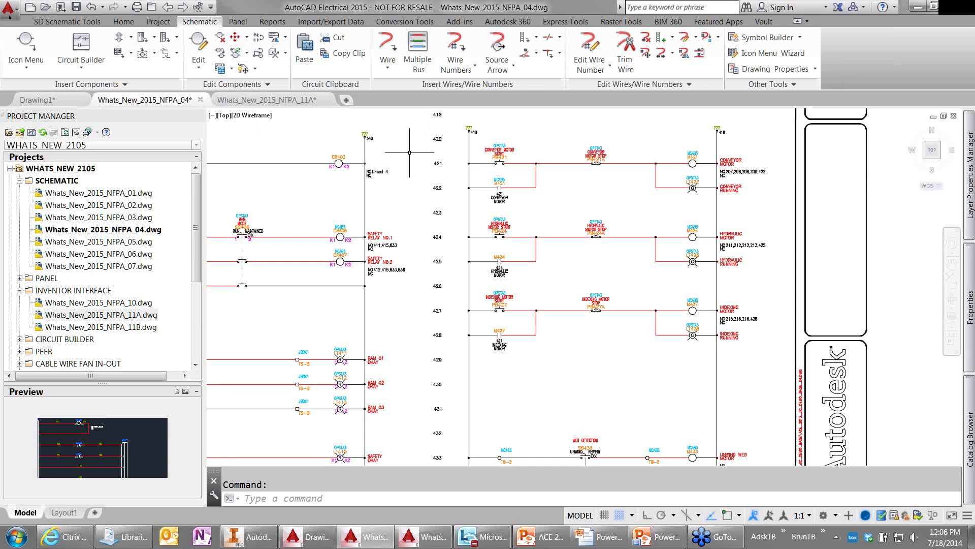
{"action": "left_click", "coordinate": [339, 55]}
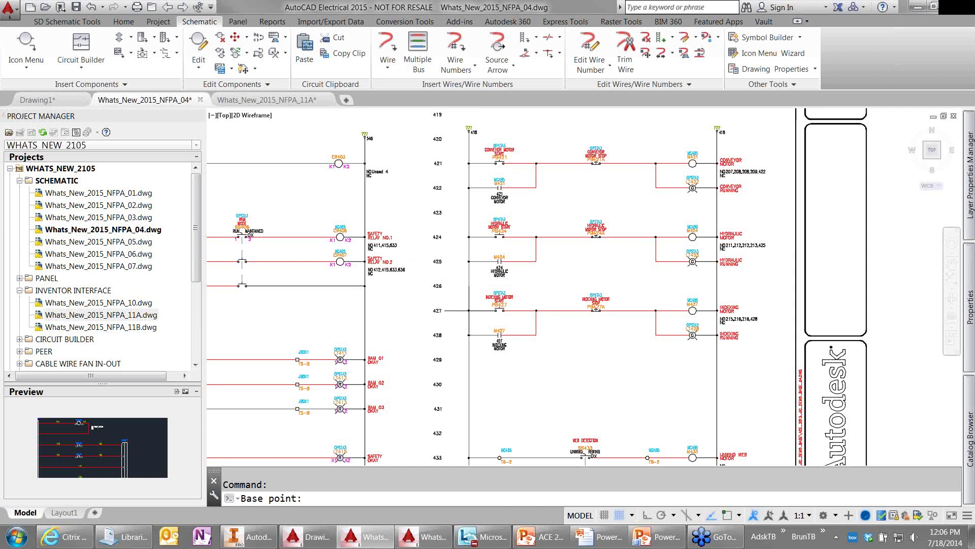
{"action": "left_click", "coordinate": [468, 310]}
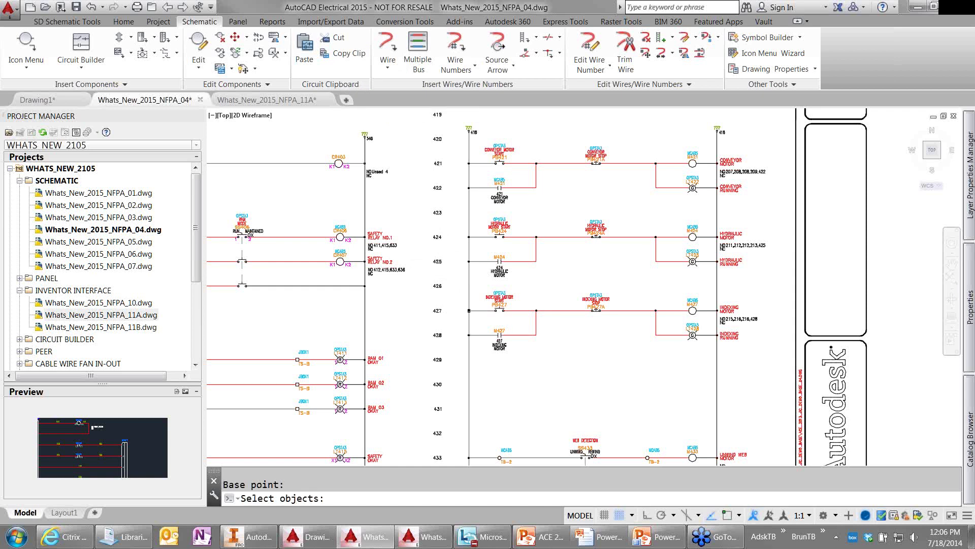
{"action": "left_click", "coordinate": [458, 286]}
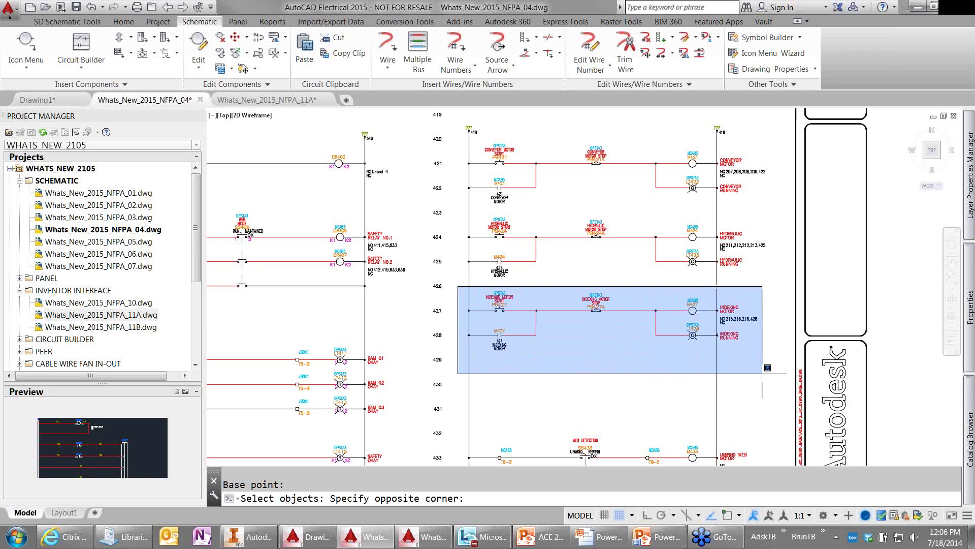
{"action": "left_click", "coordinate": [778, 365]}
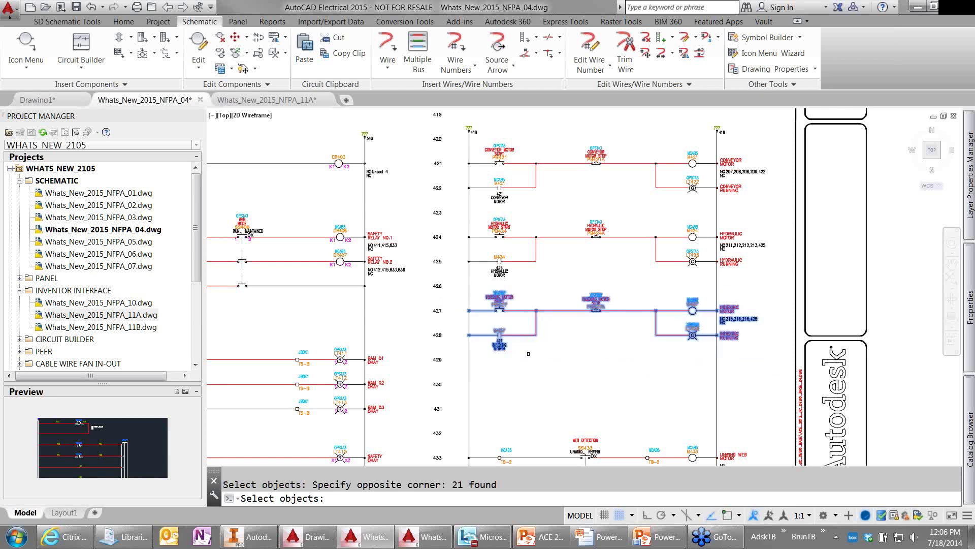
{"action": "key", "text": "Return"}
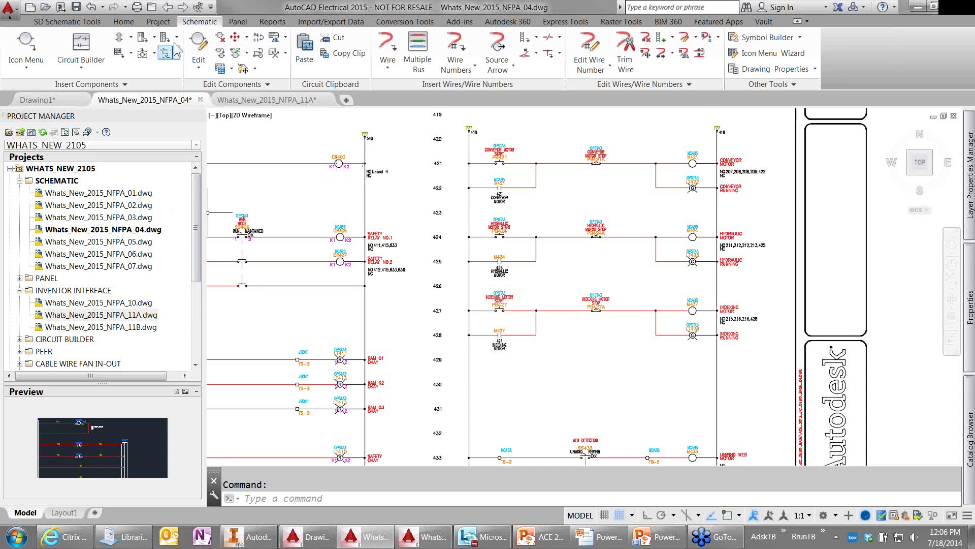
Step: Paste the copied circuit into the next project drawing, Whats_New_2015_NFPA_05, at scale 1.000 on the rail at line 513
{"action": "left_click", "coordinate": [183, 8]}
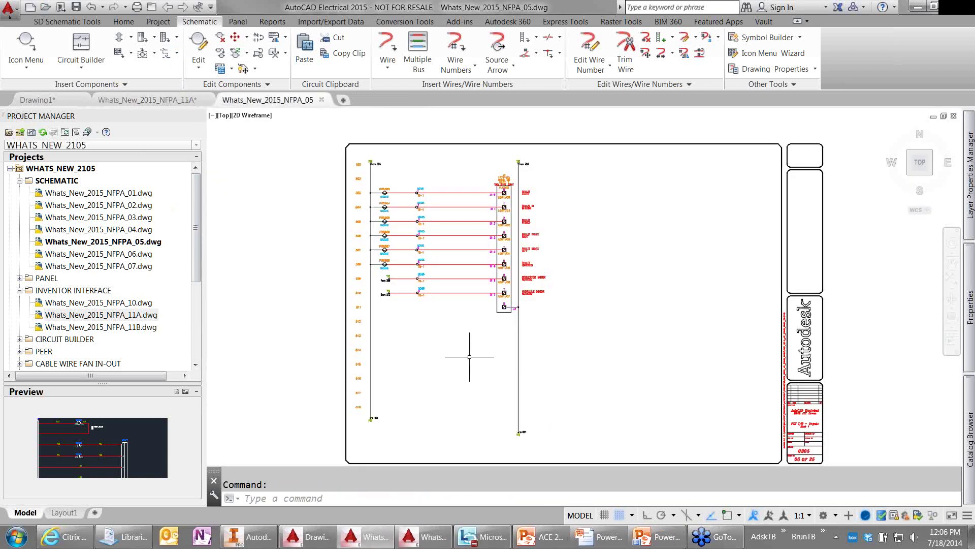
{"action": "left_click", "coordinate": [305, 56]}
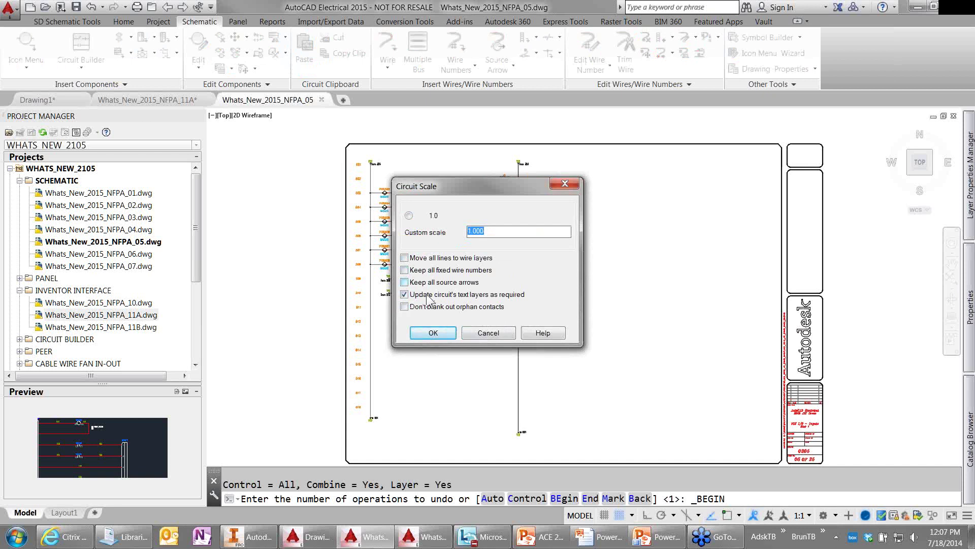
{"action": "left_click", "coordinate": [433, 333]}
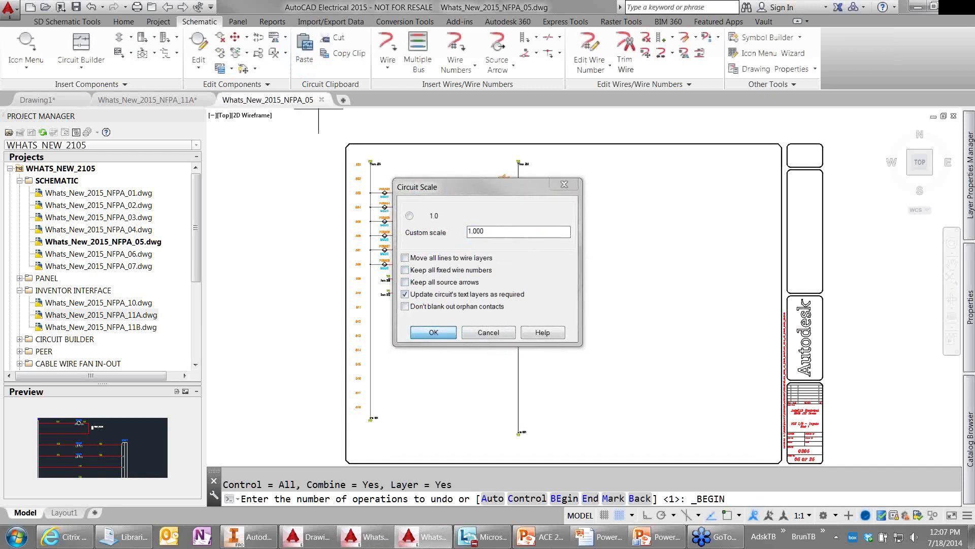
{"action": "scroll", "coordinate": [371, 340], "scroll_direction": "up", "scroll_amount": 3}
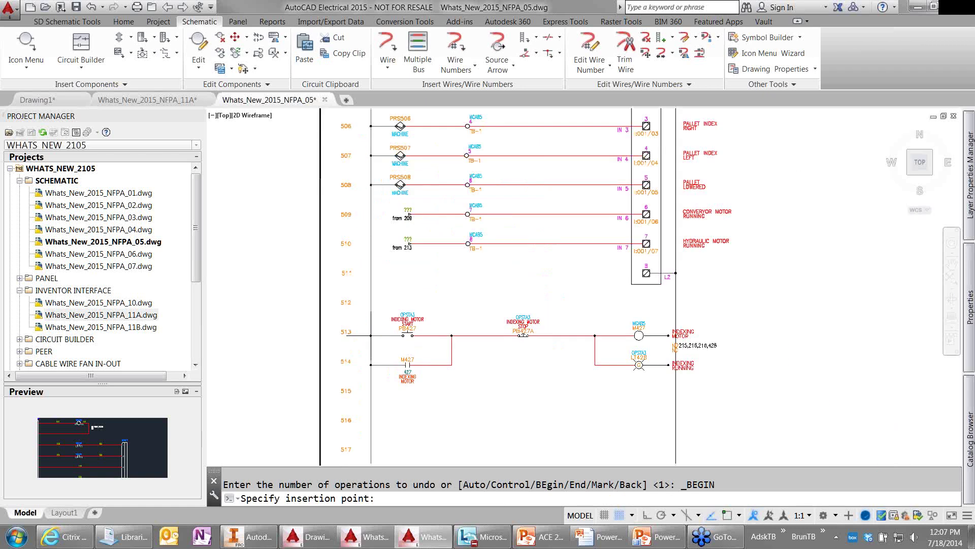
{"action": "left_click", "coordinate": [371, 332]}
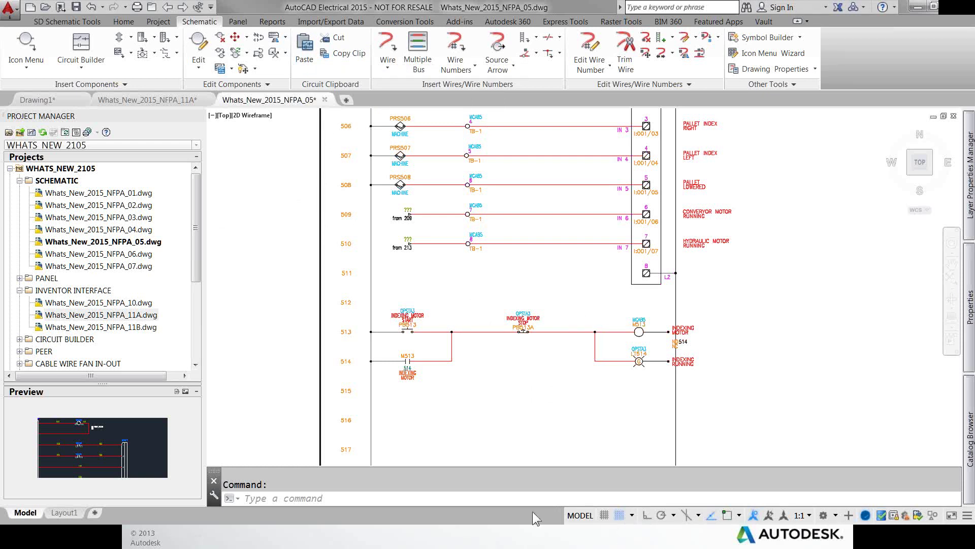
Step: Switch to the PowerPoint slide show displaying the AutoCAD Electrical Portfolio slide
{"action": "key", "text": "alt+Tab"}
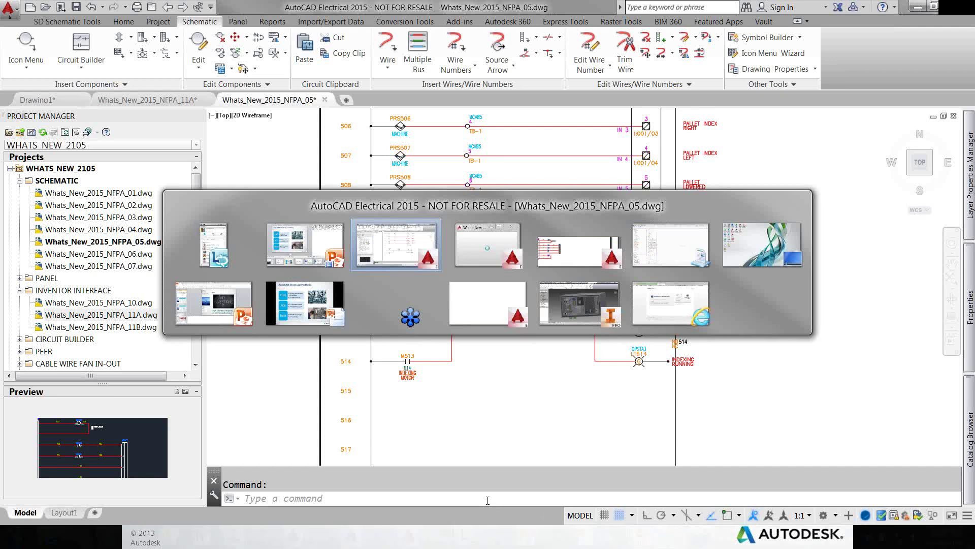
{"action": "key", "text": "alt+Tab"}
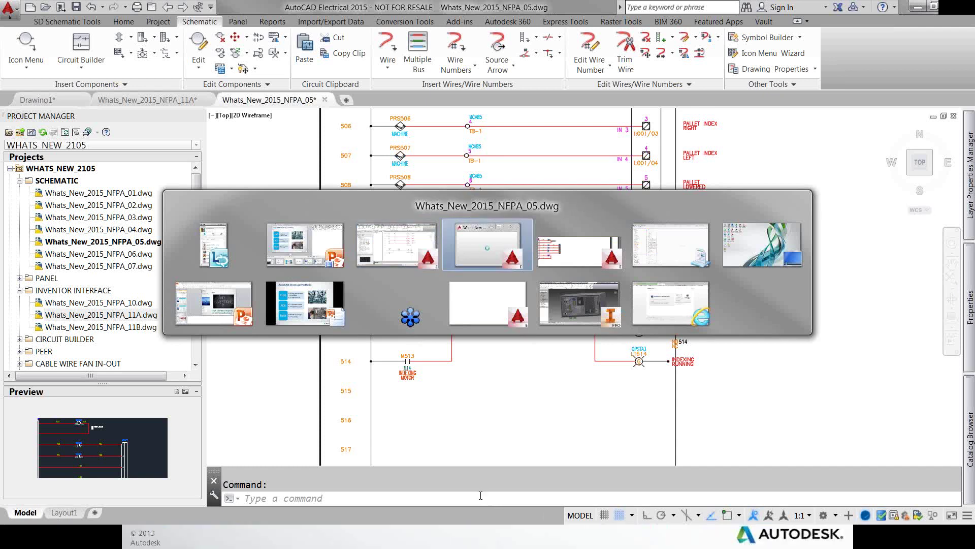
{"action": "key", "text": "alt+Tab"}
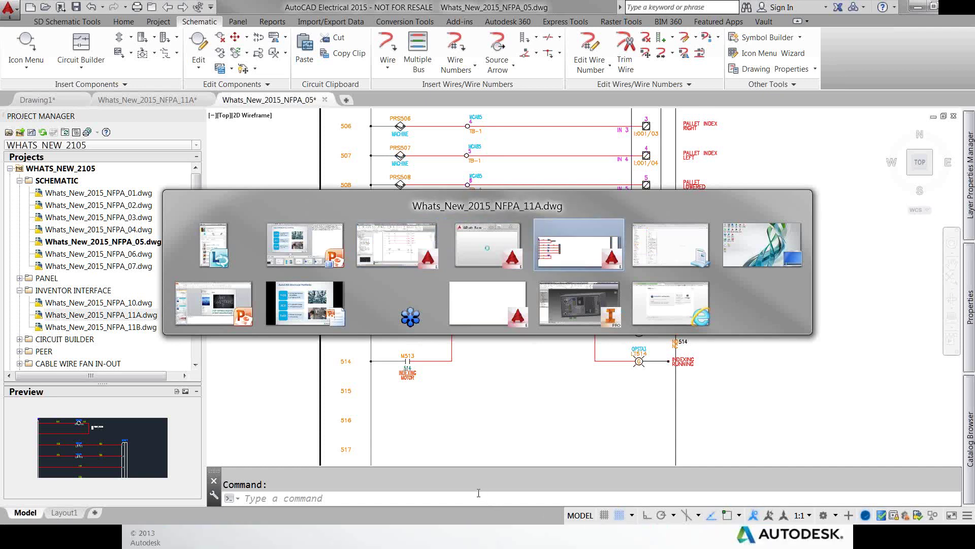
{"action": "key", "text": "alt+Tab"}
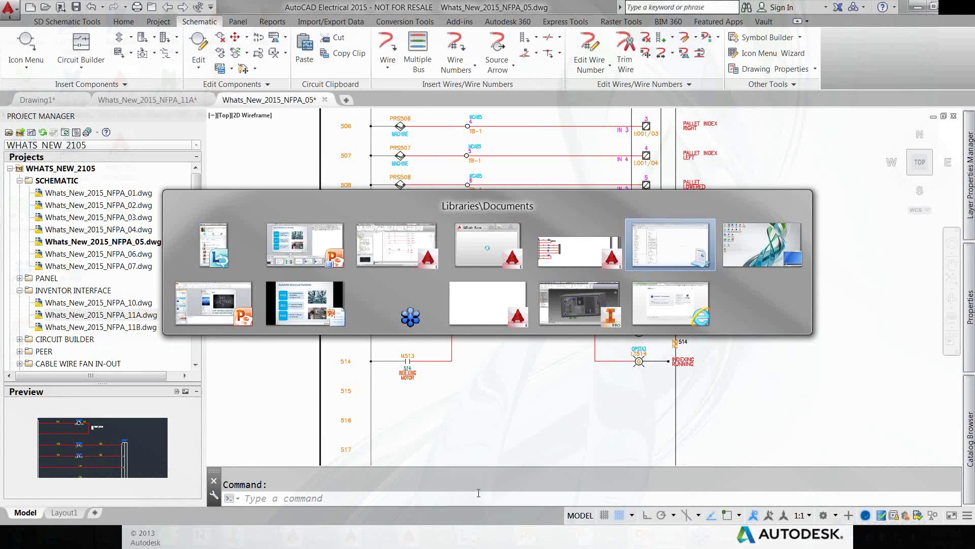
{"action": "key", "text": "alt+Tab"}
{"action": "key", "text": "alt+Tab"}
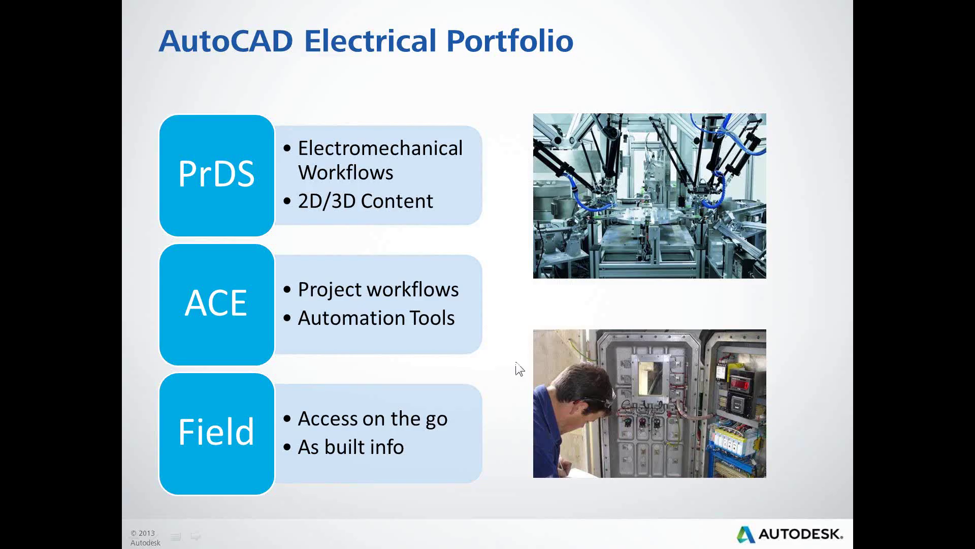